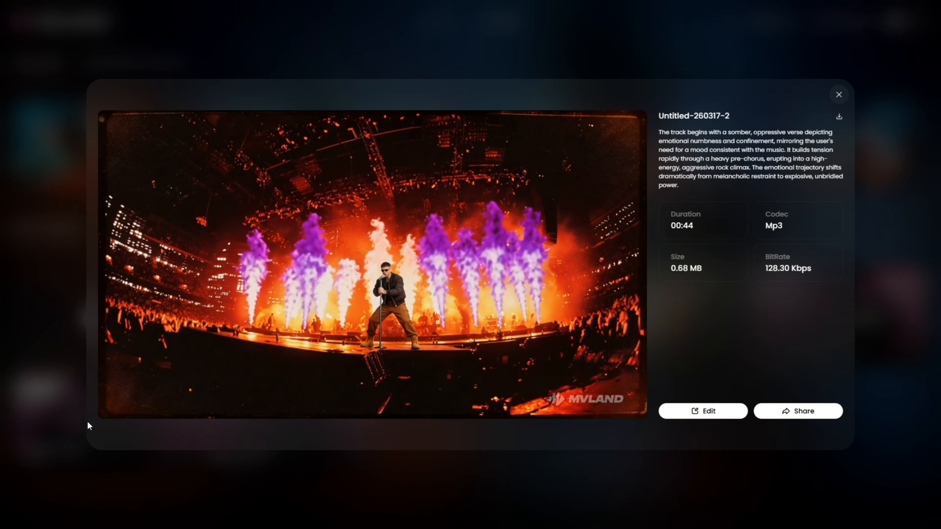
mouse_move(109, 395)
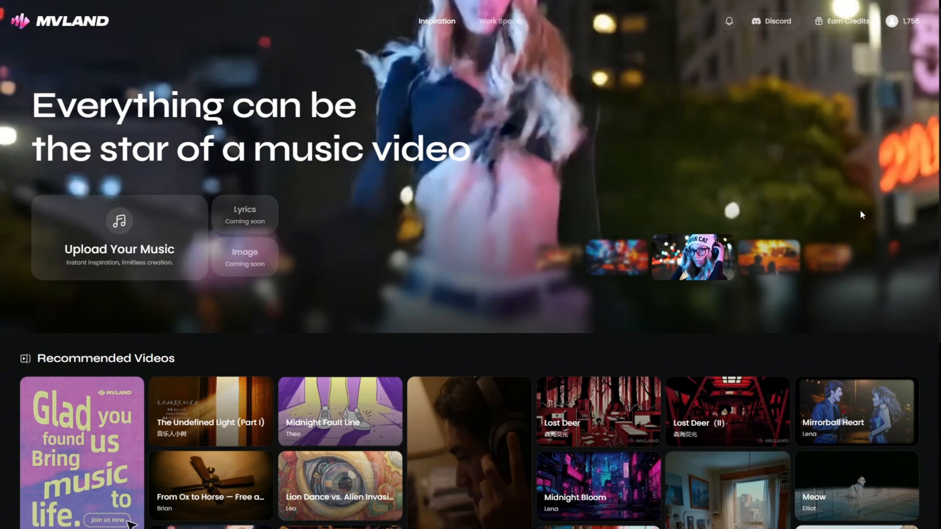
scroll(859, 210, down, 8)
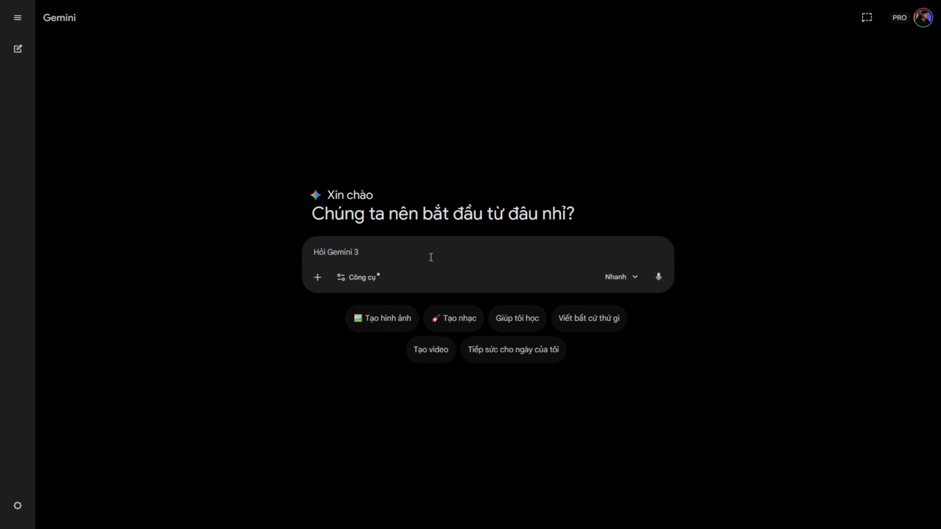
- Ask Gemini for a comma-separated style tag under 120 characters and meta-tagged lyrics for a cinematic trap metal, stadium rap-rock song with an explosive chorus
text(Act as an expert Suno AI prompt engineer and generate full lyrics for a new original song using this exact style: Cinematic trap metal, stadium rap-rock, extreme dynamic contrast, explosive chorus. Please provide a comma-separated Style tag (under 120 characters) and the Lyrics properly formatted with bracketed structural meta-tags like [Verse] and [Chorus].)
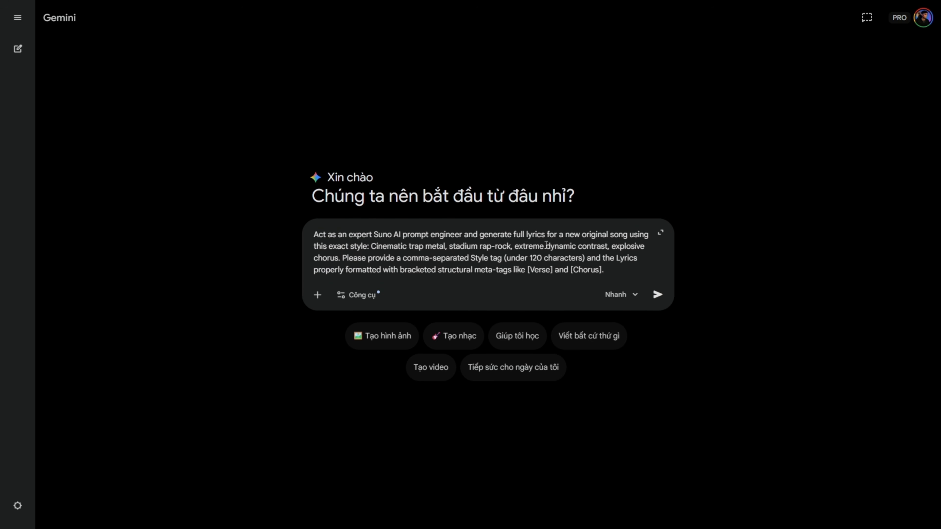
drag(505, 258, 603, 270)
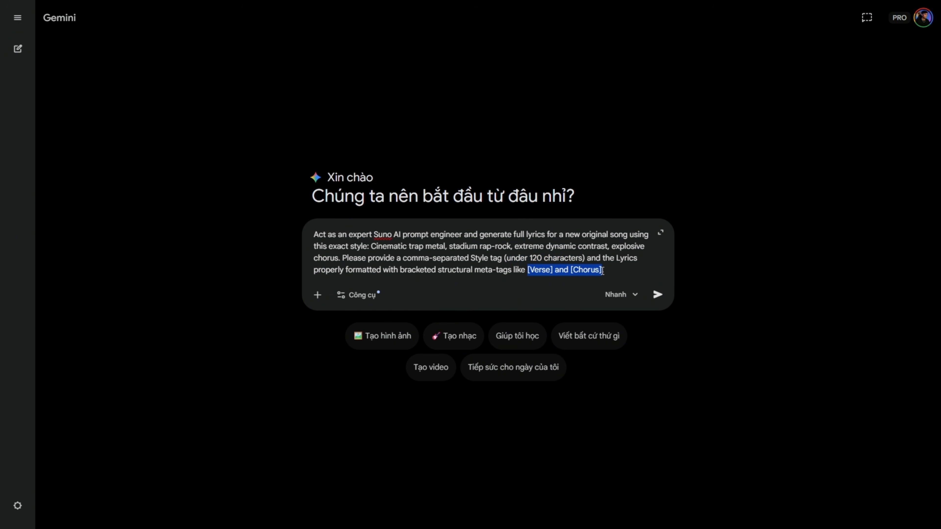
click(657, 297)
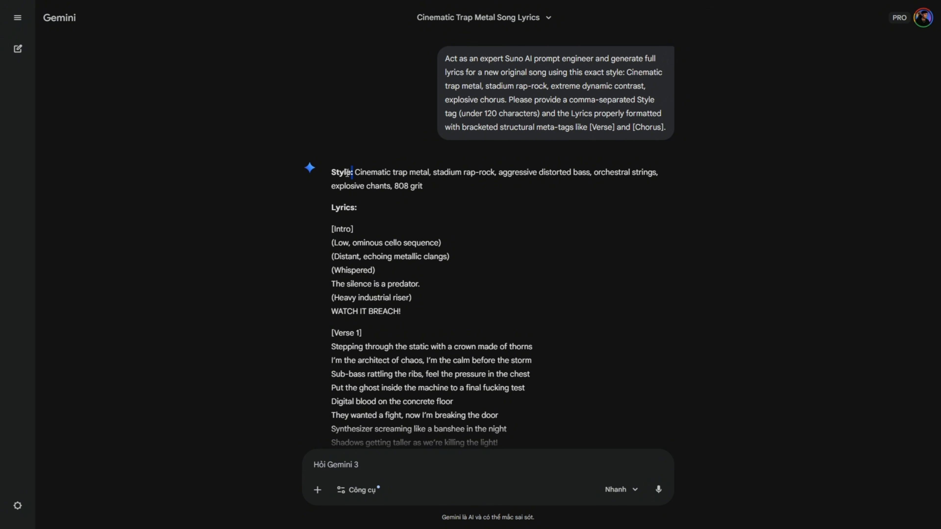
- Copy the full generated lyrics and paste them into the Lyrics field of Suno's Advanced mode
drag(347, 173, 428, 193)
key(ctrl+c)
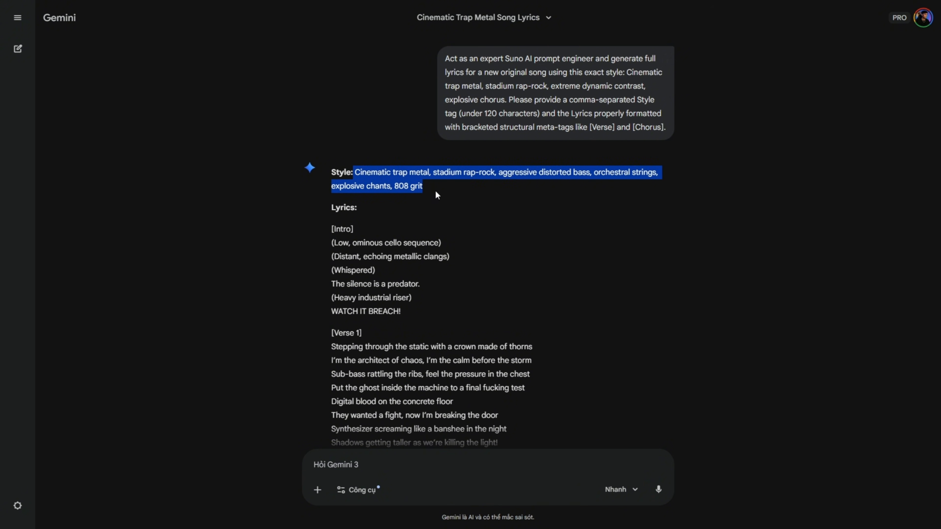
drag(332, 230, 428, 403)
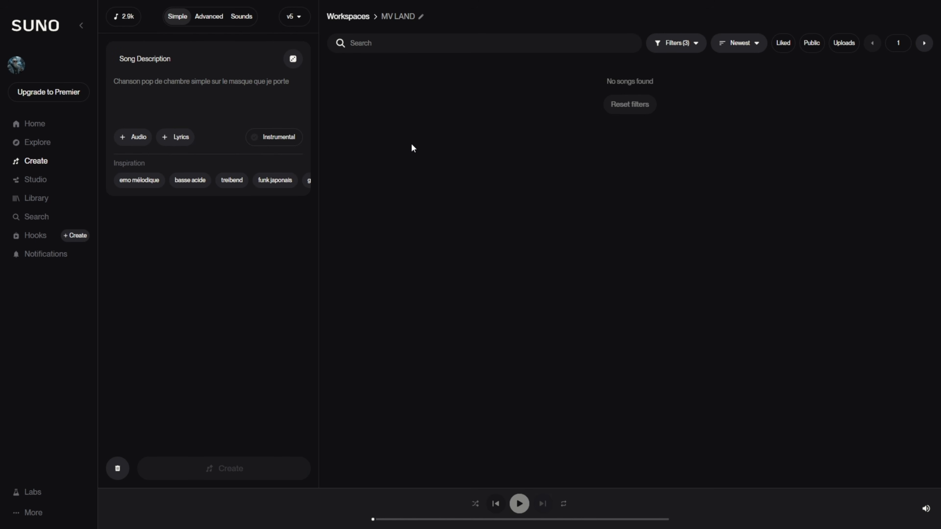
click(209, 16)
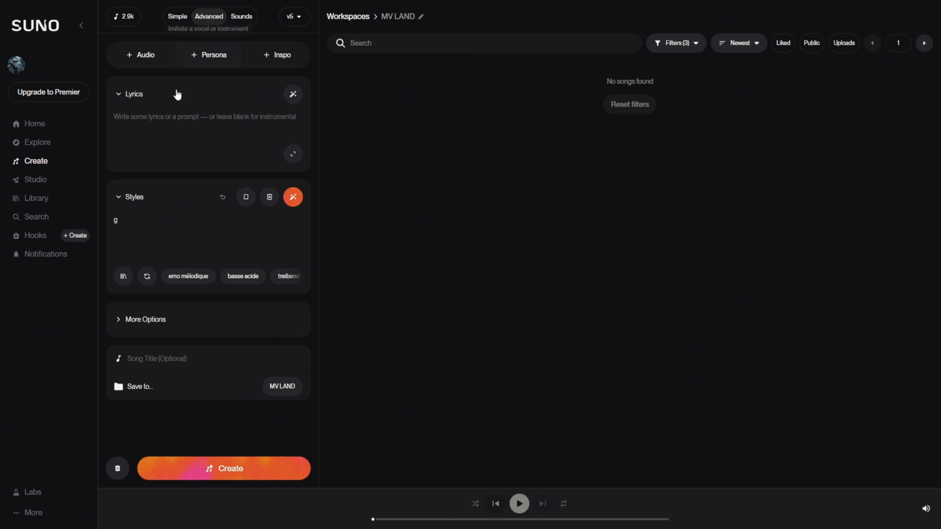
key(ctrl+v)
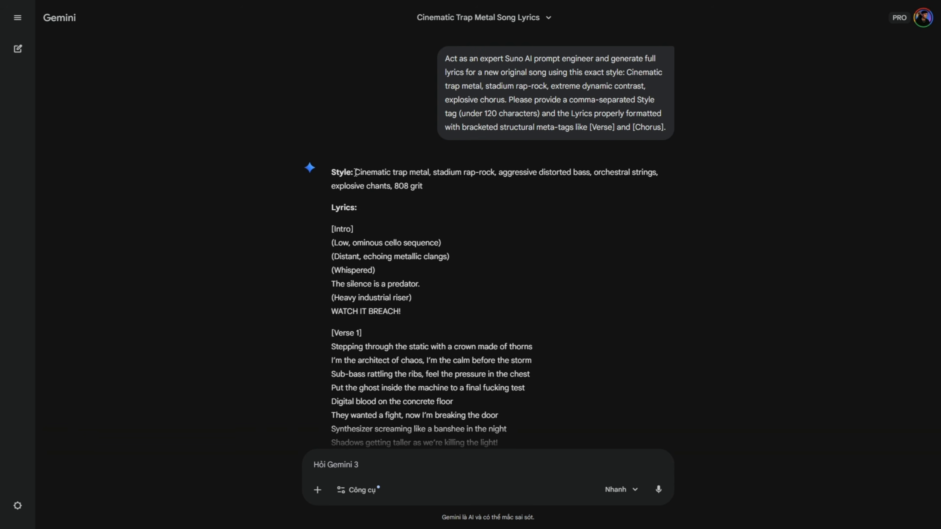
- Replace the song's Styles text with the style line generated in Gemini, and set the vocal gender to Male
drag(355, 172, 426, 185)
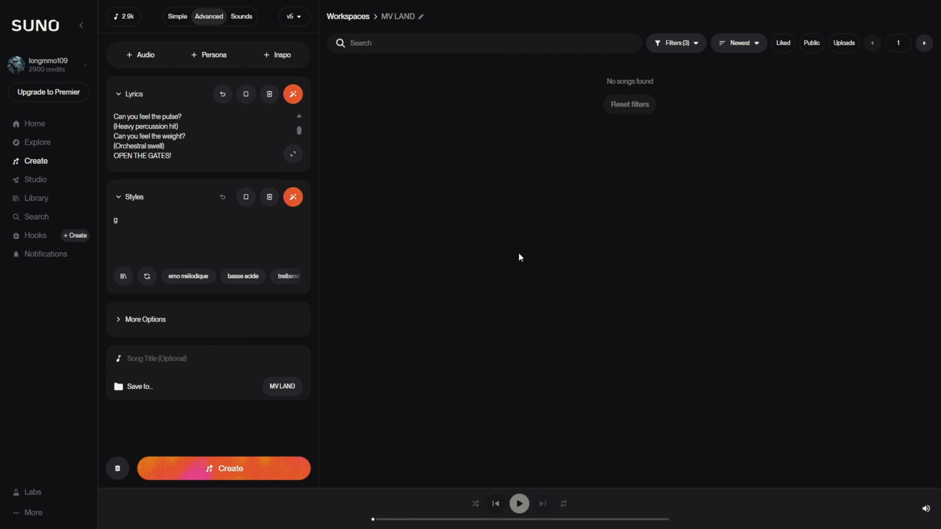
key(ctrl+v)
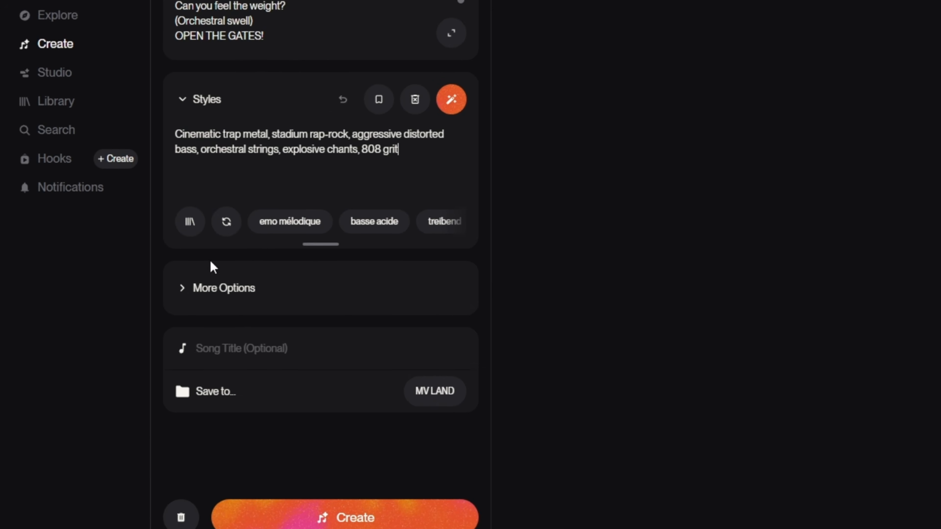
click(211, 320)
scroll(327, 221, down, 5)
click(386, 144)
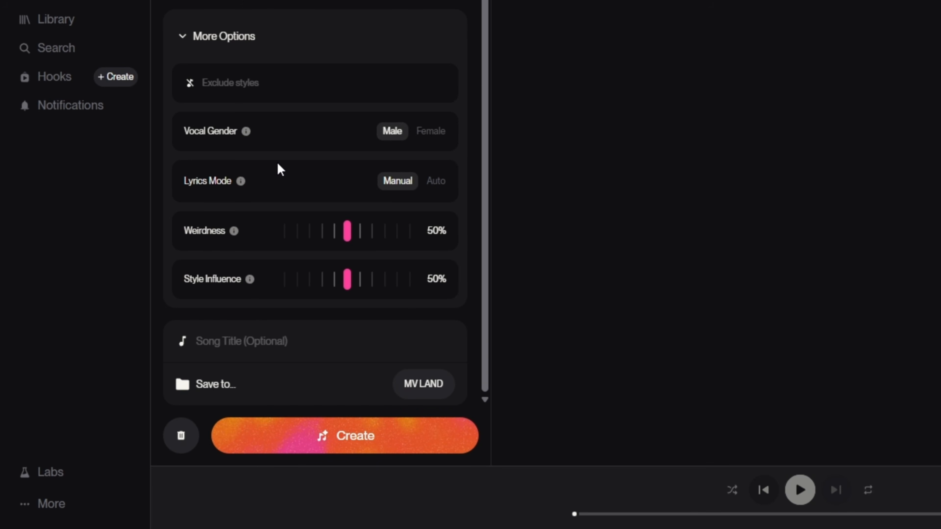
- Check the song settings and generate the song from the entered lyrics and styles
scroll(293, 180, up, 2)
scroll(292, 166, up, 3)
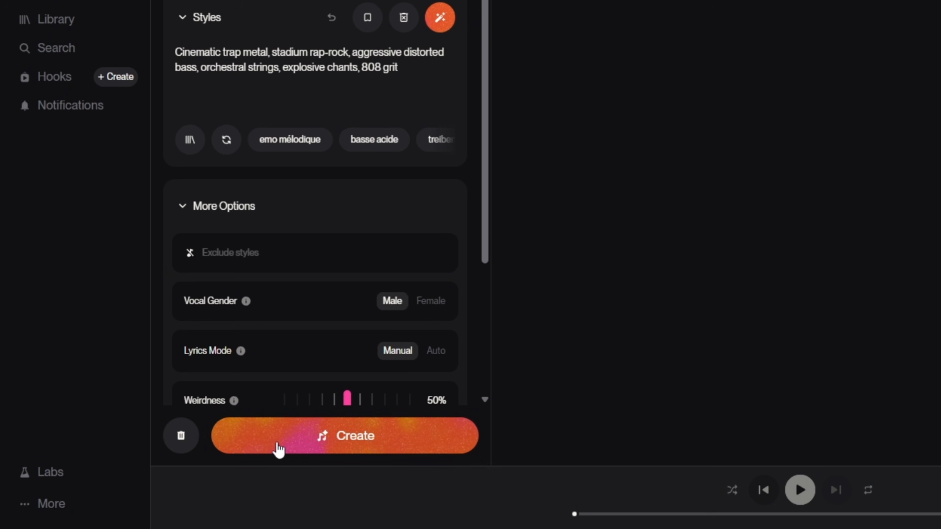
click(321, 447)
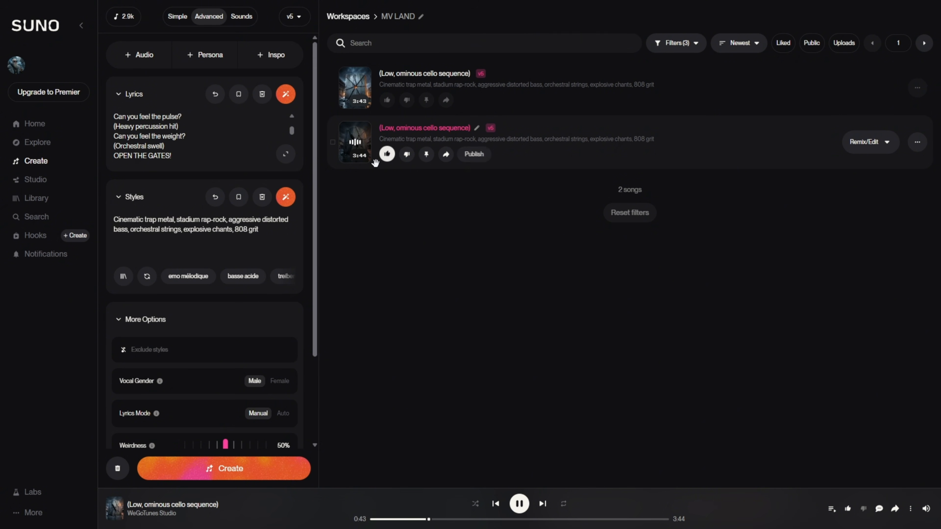
- Download the 3:44 version of the generated song as WAV audio
click(916, 143)
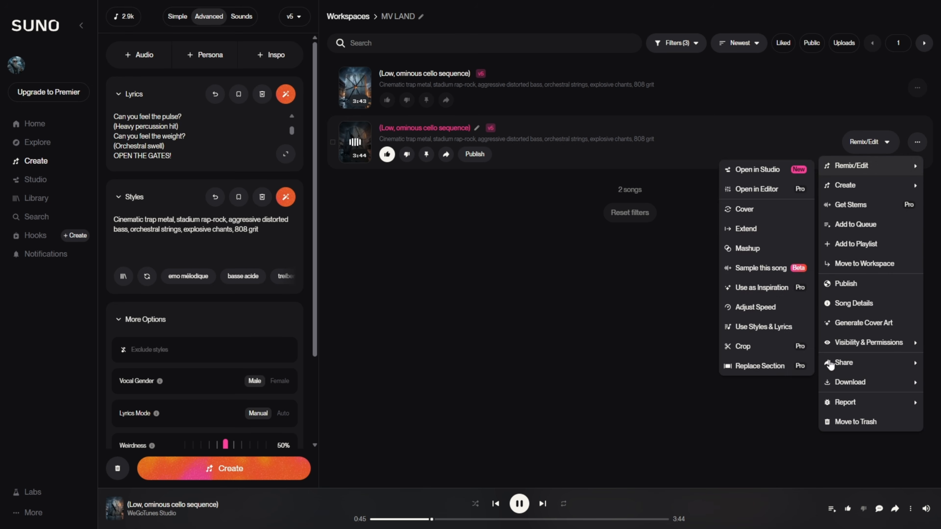
mouse_move(852, 382)
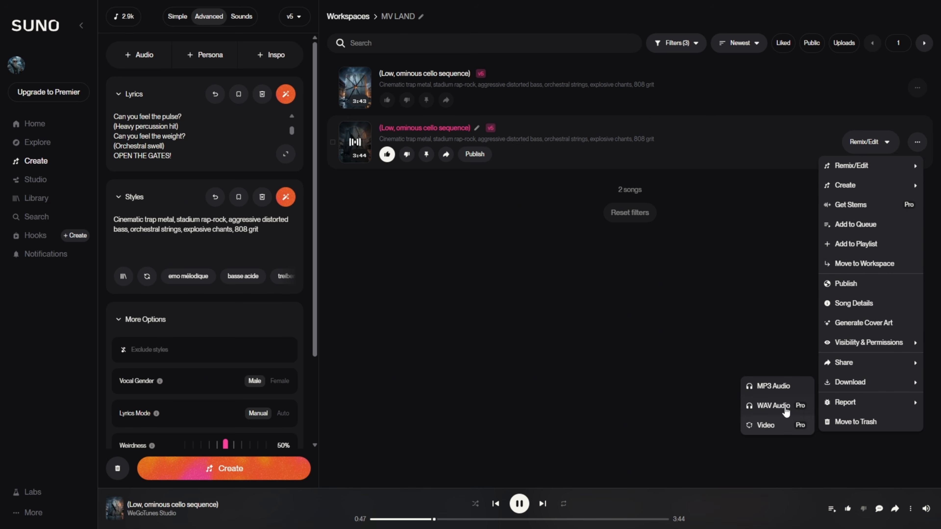
click(767, 407)
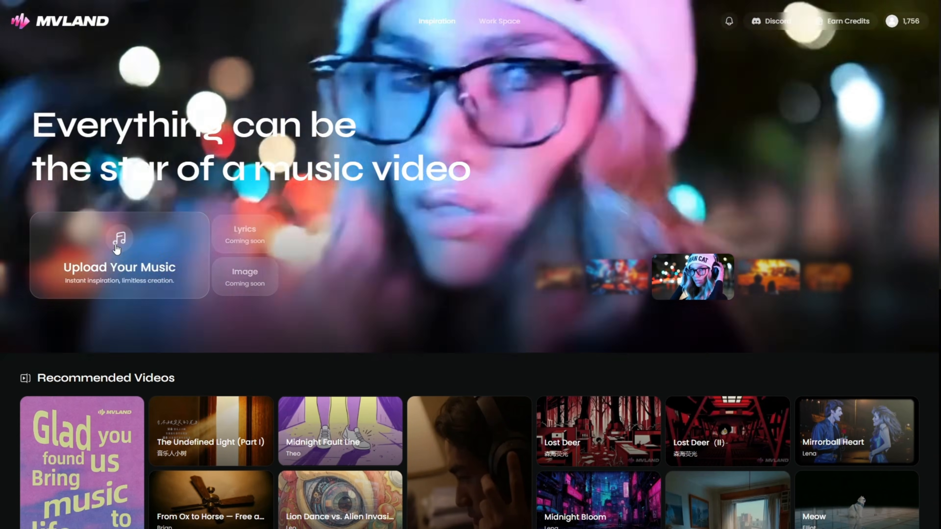
- Switch to MVLAND, upload the song's audio file and select the section from 2:10 to 3:11
click(118, 260)
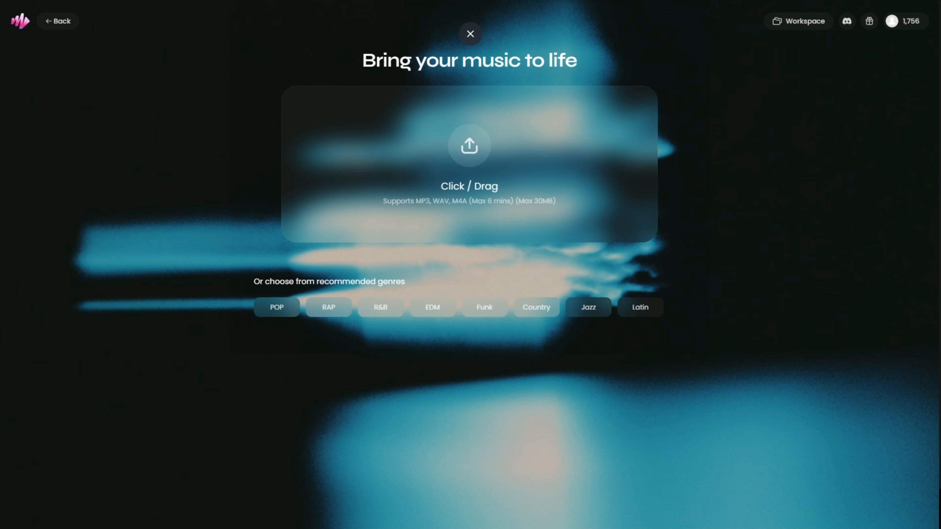
click(439, 207)
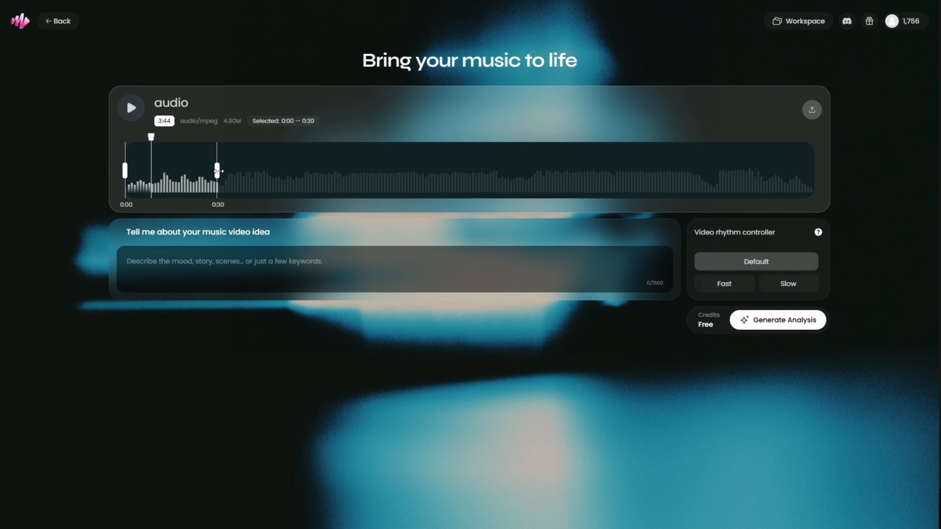
drag(219, 171, 714, 173)
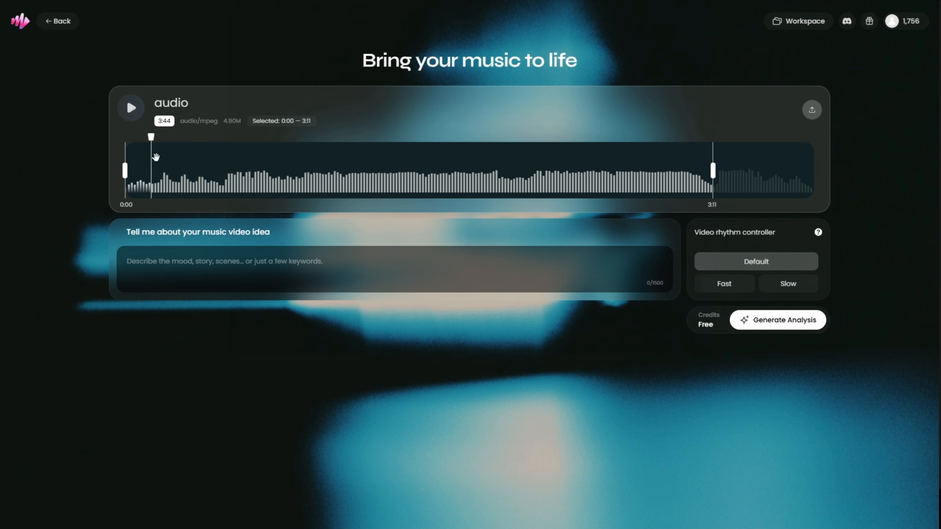
drag(126, 168, 525, 171)
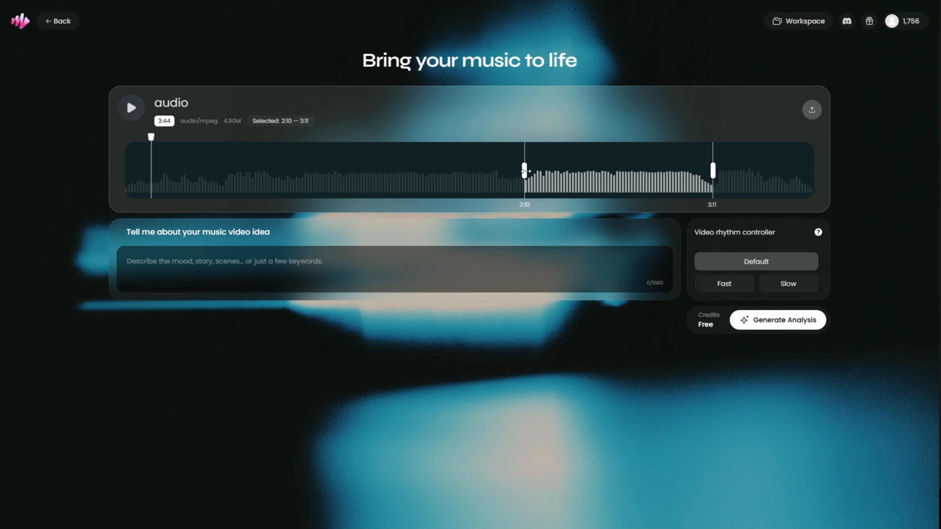
- Play the selected section and adjust its range to 2:01–3:12
click(138, 108)
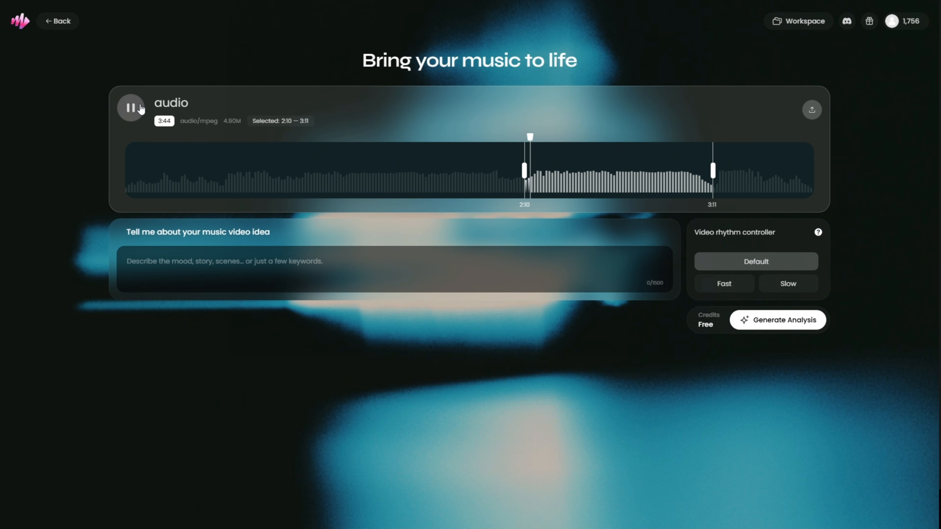
drag(525, 171, 495, 170)
click(499, 156)
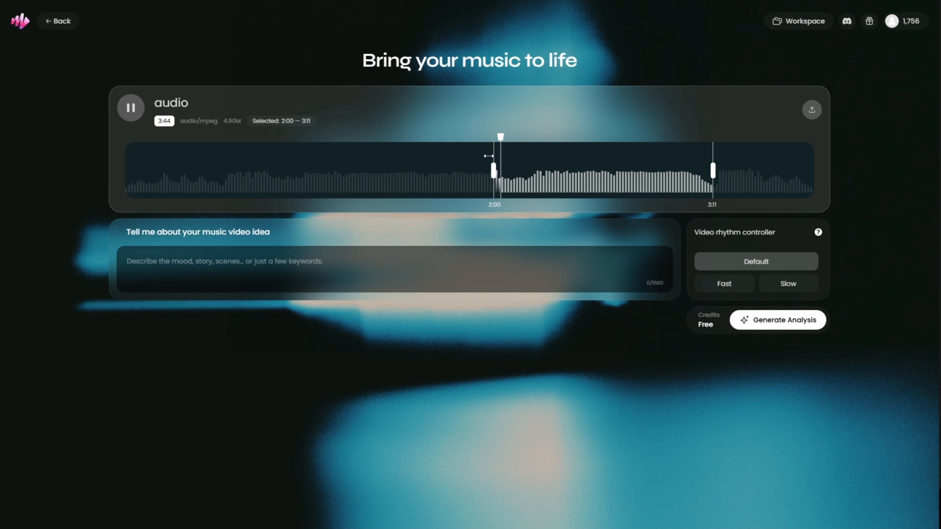
drag(494, 167, 497, 138)
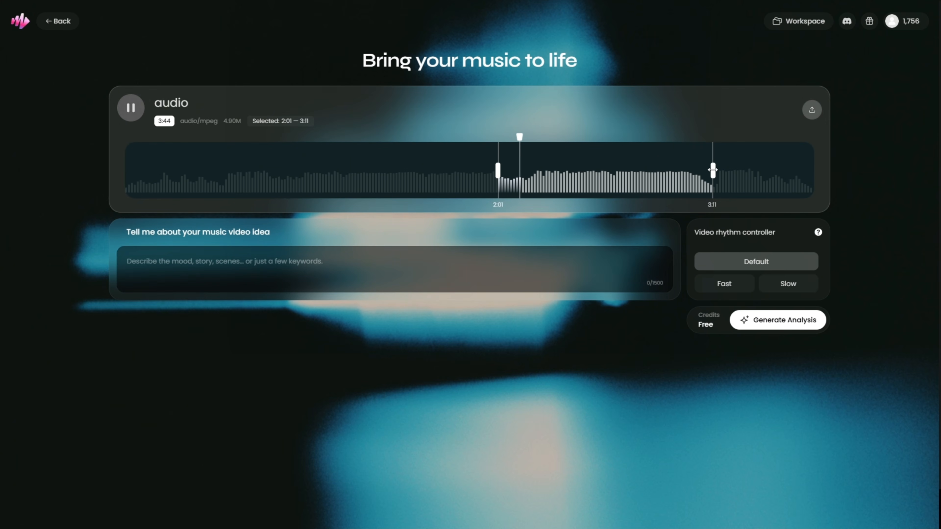
drag(713, 170, 715, 171)
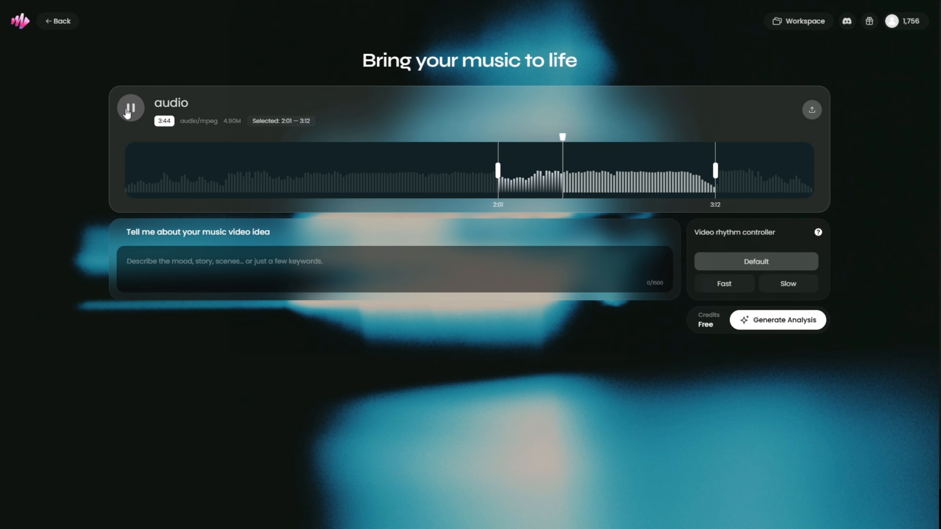
- Describe a gritty artist walking through shadows in the rain who performs on a massive stadium stage when the beat drops, and generate the analysis
click(195, 266)
text(A gritty artist walking through shadows in the rain on cold concrete, but when the beat drops, he performs on a massive stadium stage with heavy guitars and a cheering crowd.)
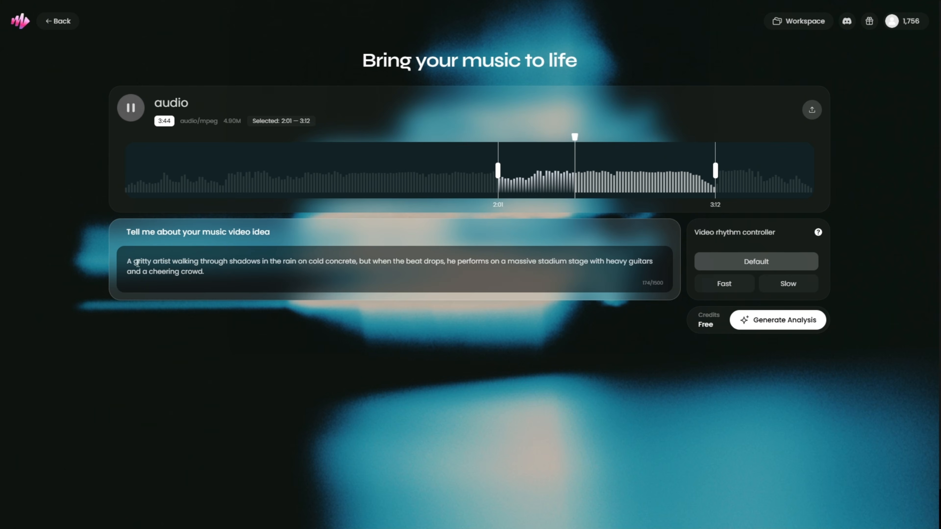
drag(128, 261, 204, 273)
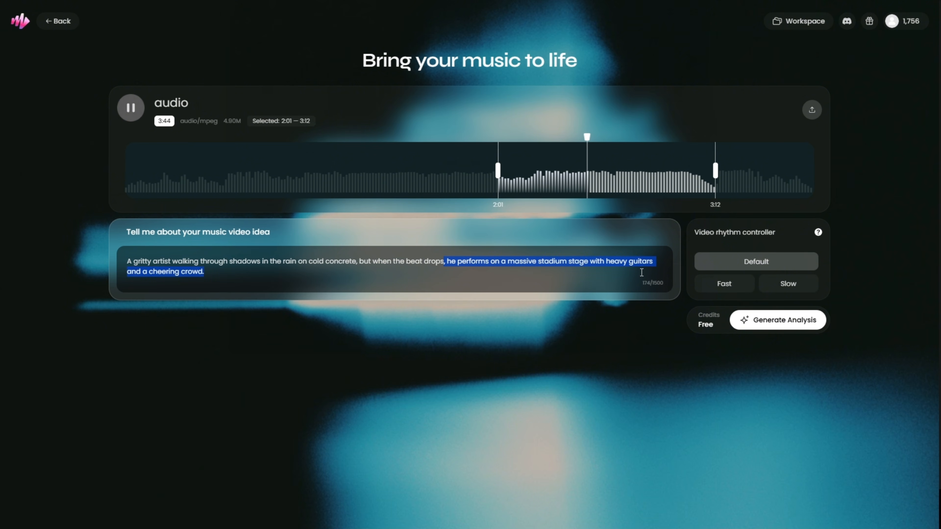
click(131, 108)
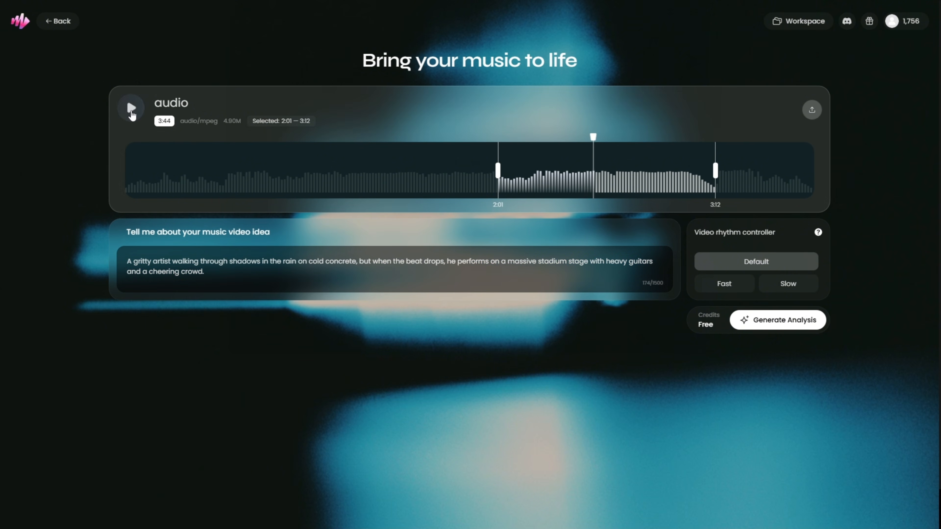
click(774, 323)
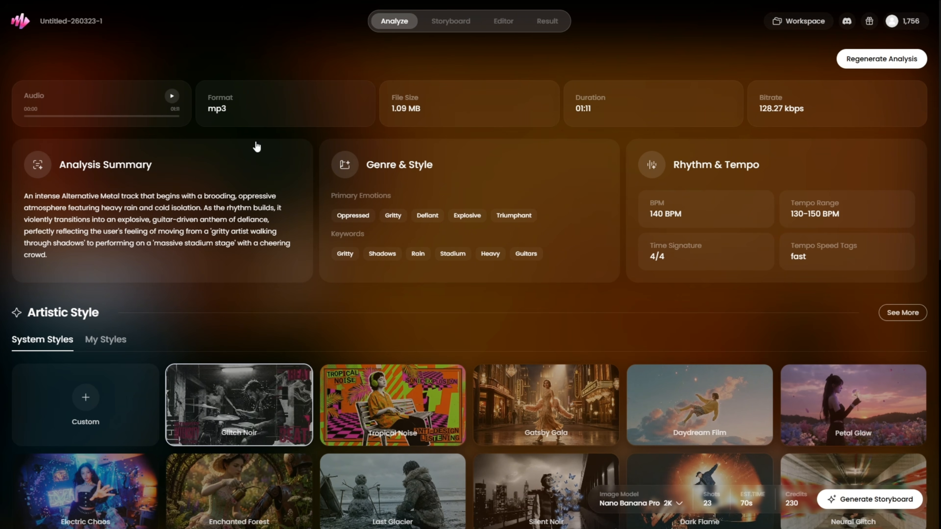
- Review the analysis summary and tempo, and choose the Glitch Noir artistic style and the Vane character for the video
drag(30, 197, 176, 255)
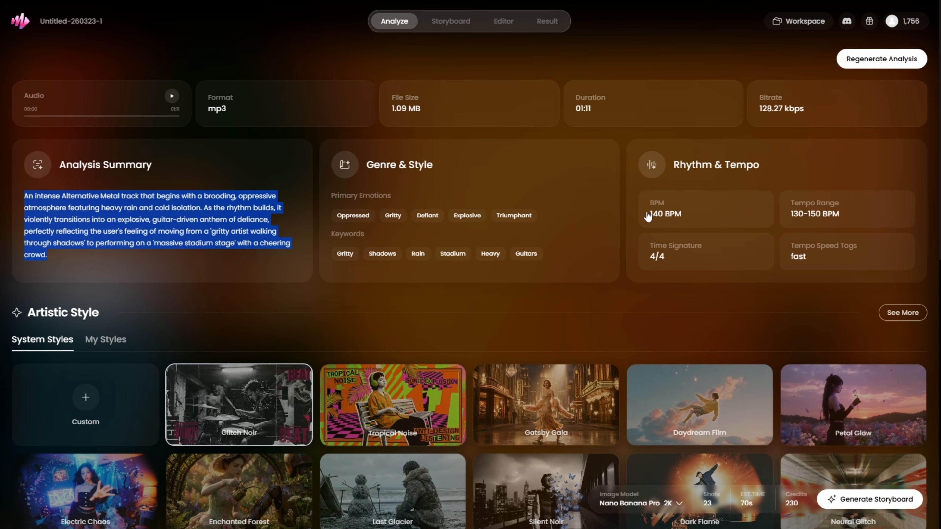
drag(648, 216, 692, 220)
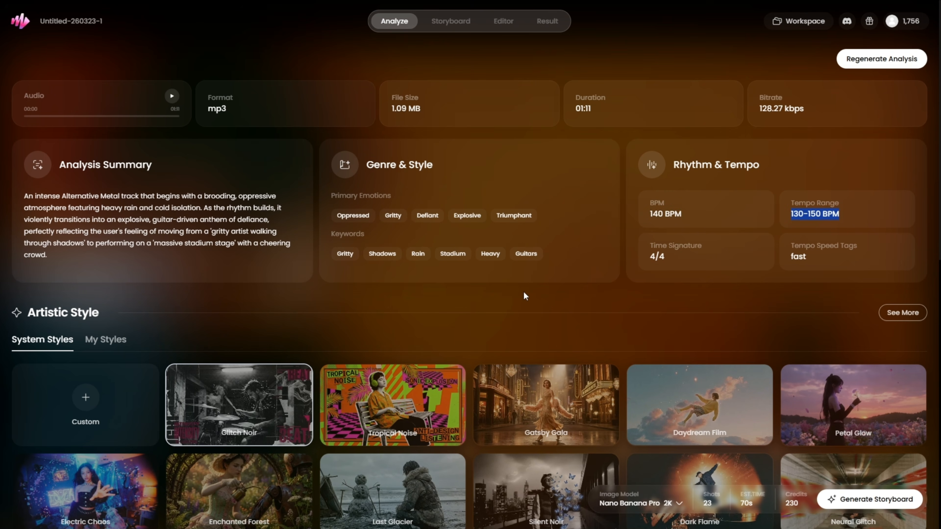
scroll(524, 295, down, 3)
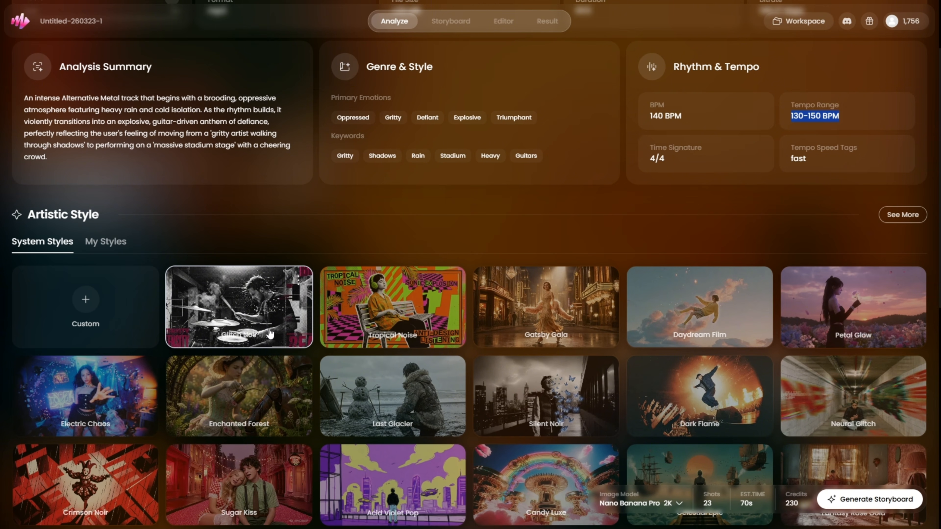
scroll(282, 326, down, 1)
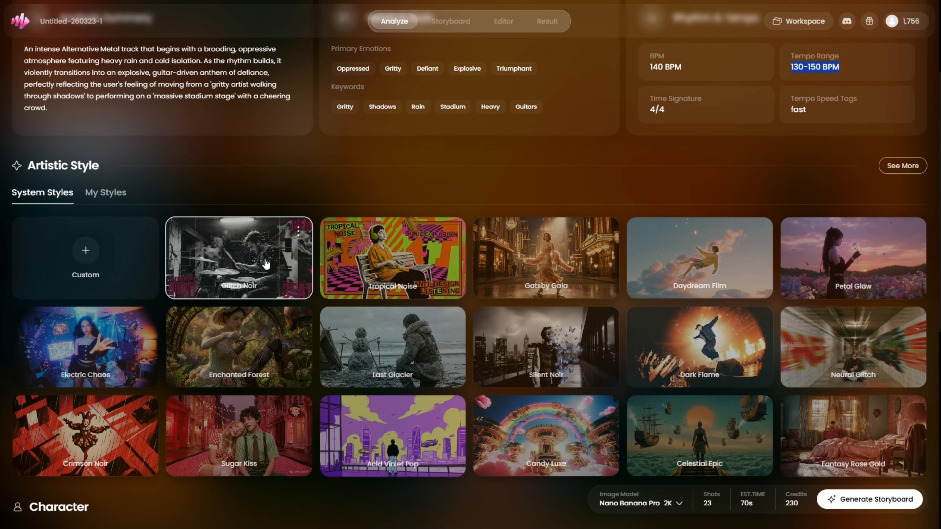
click(234, 266)
scroll(345, 199, down, 8)
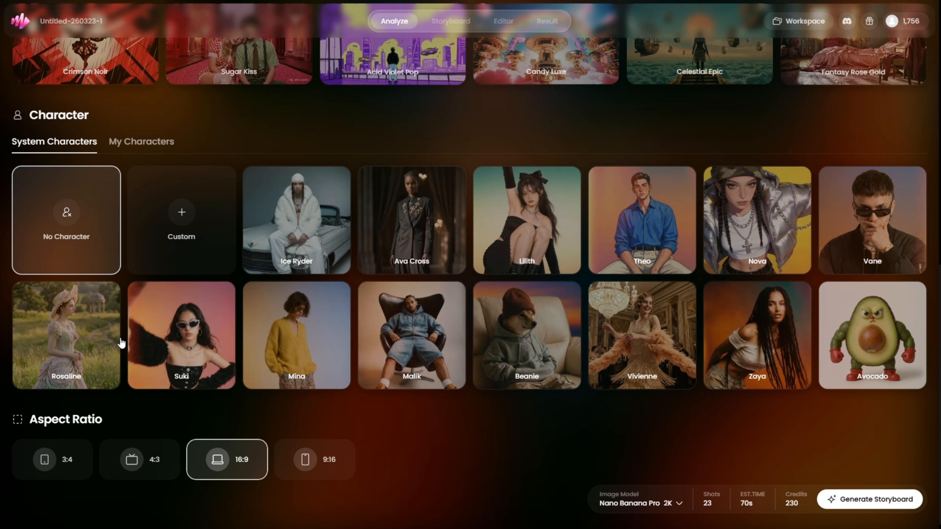
click(857, 245)
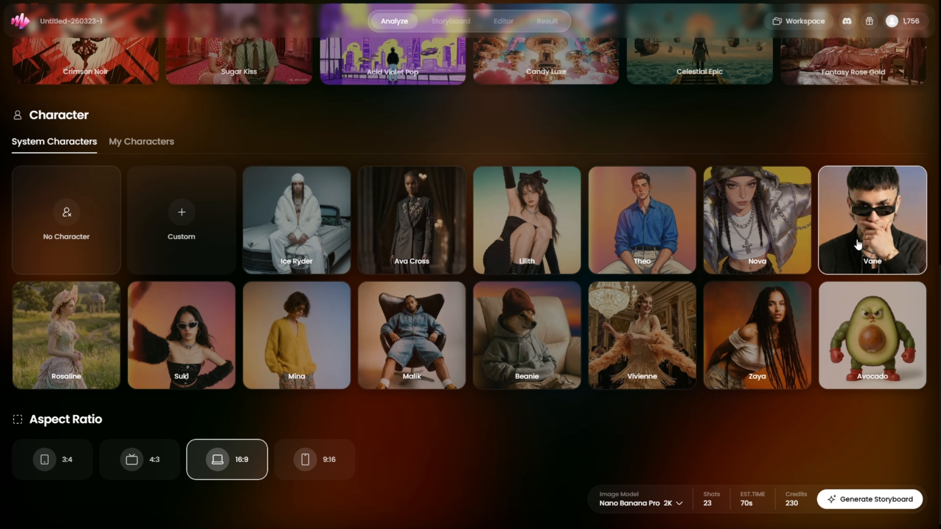
- Create a custom character named Lil D from an uploaded portrait photo using the Nano Banana Pro 2K image model
click(155, 211)
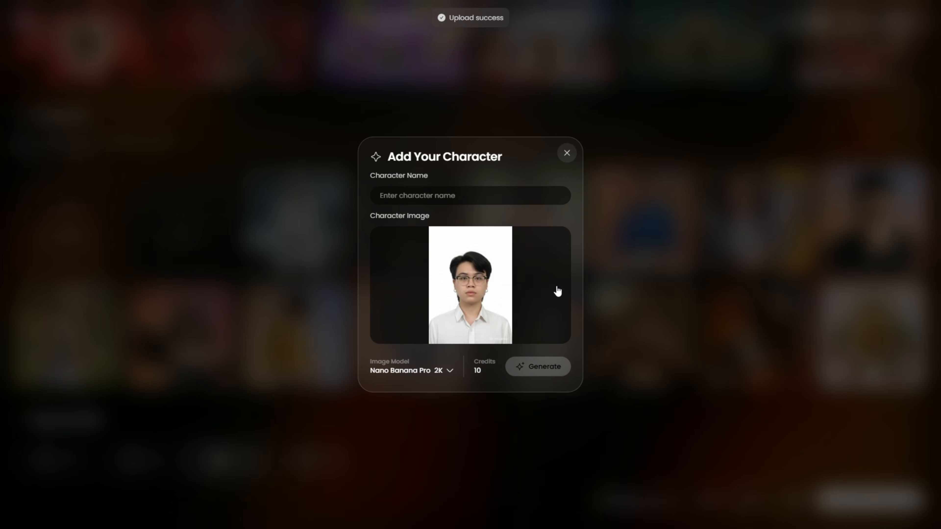
click(493, 191)
text(dd)
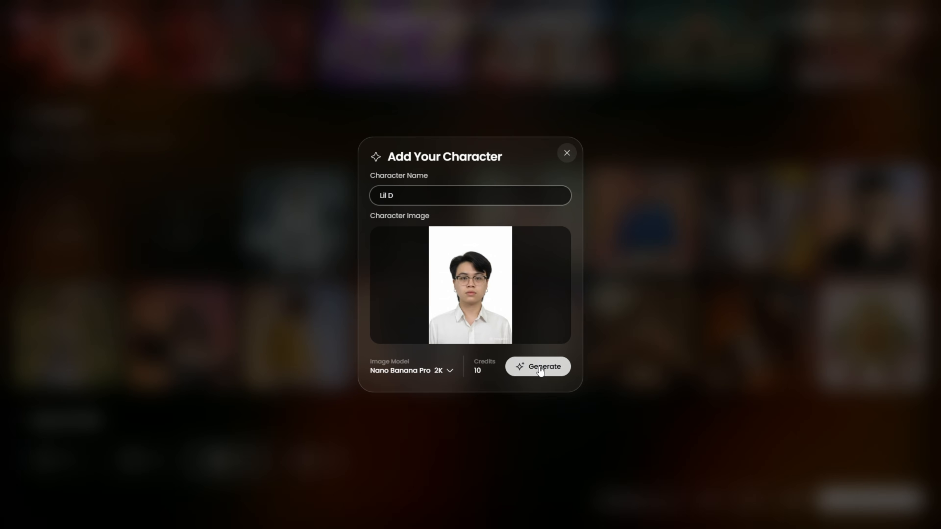
click(541, 368)
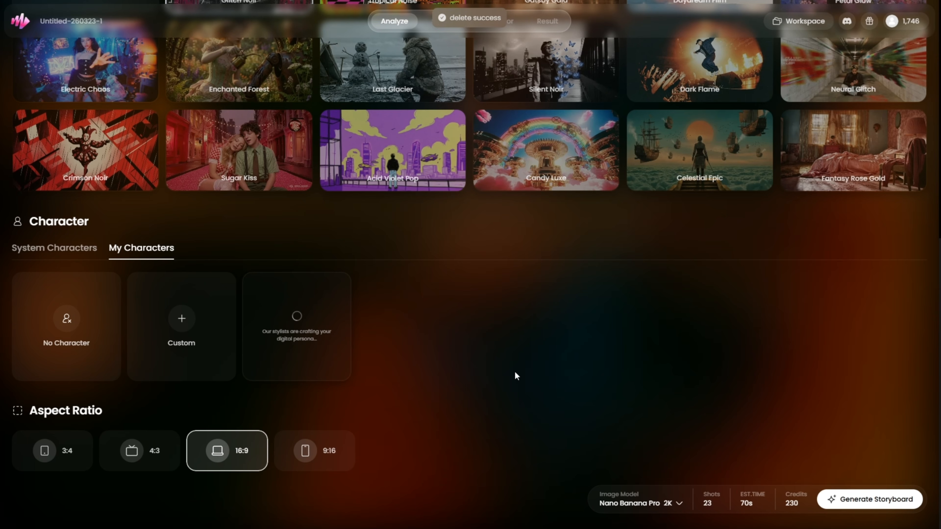
- Set the image model to Seedream 5.0 Lite, try the available aspect ratios and settle on 16:9
click(679, 507)
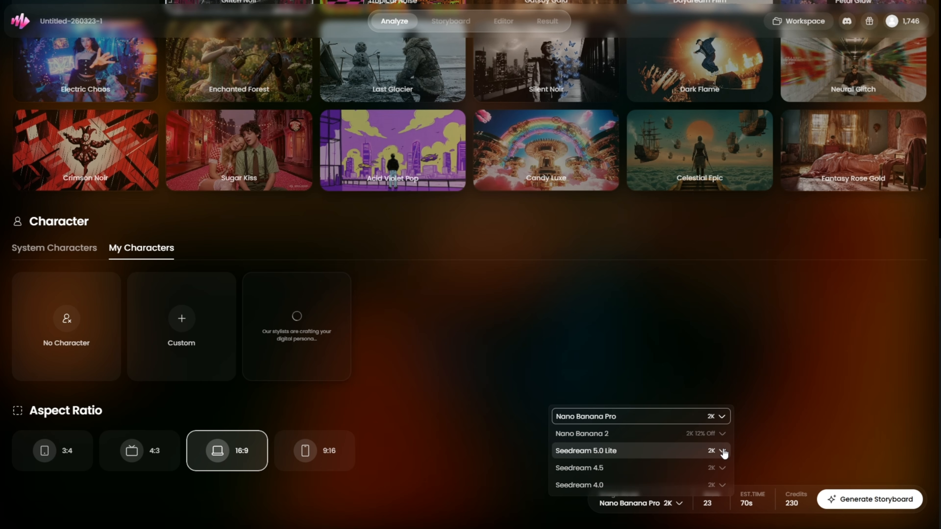
click(655, 457)
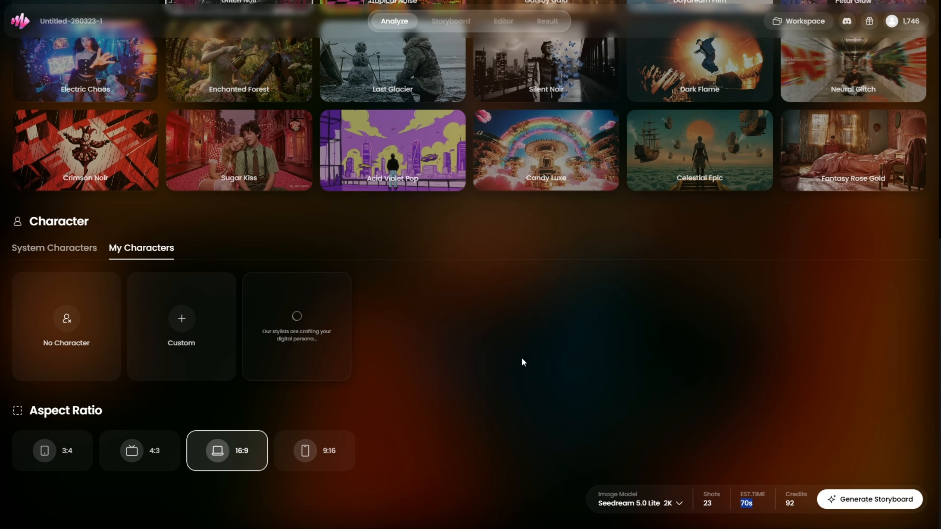
click(55, 459)
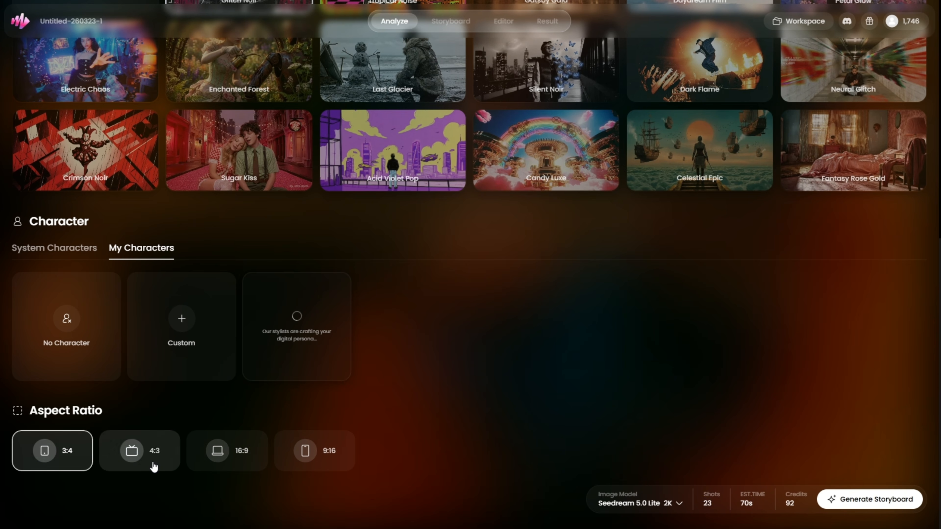
click(154, 467)
click(222, 466)
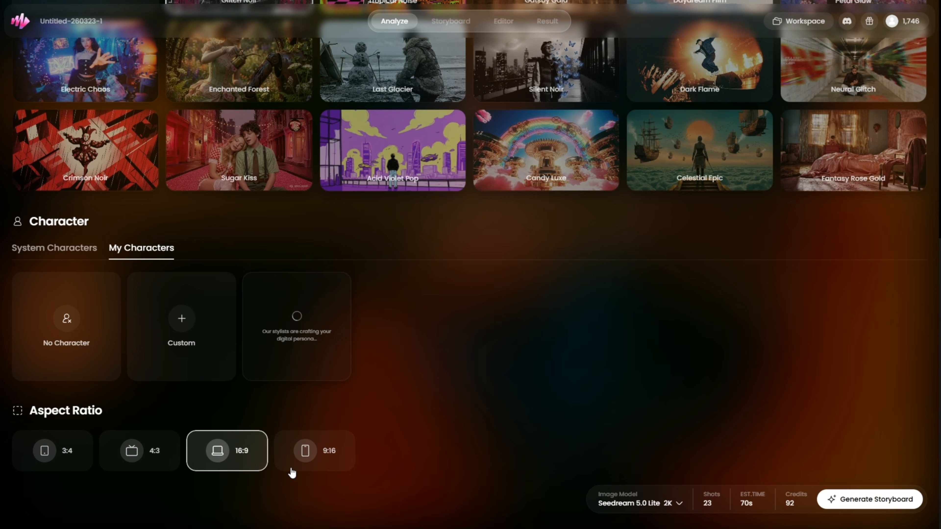
click(307, 469)
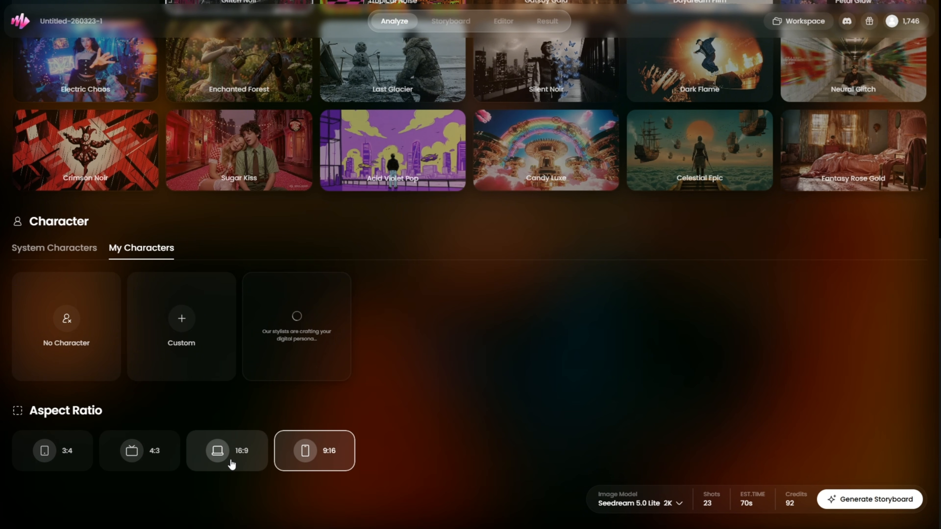
click(232, 464)
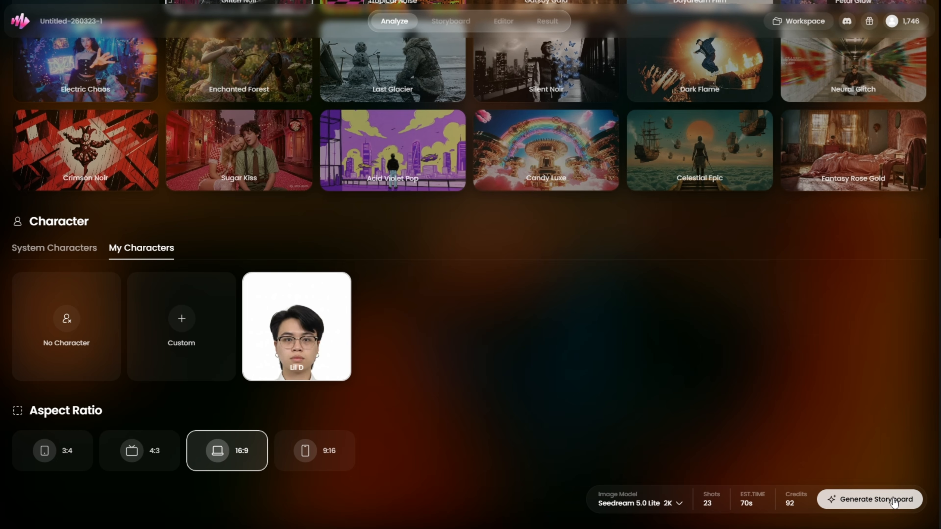
- Generate the storyboard with the Lil D character and look over its shots
click(893, 501)
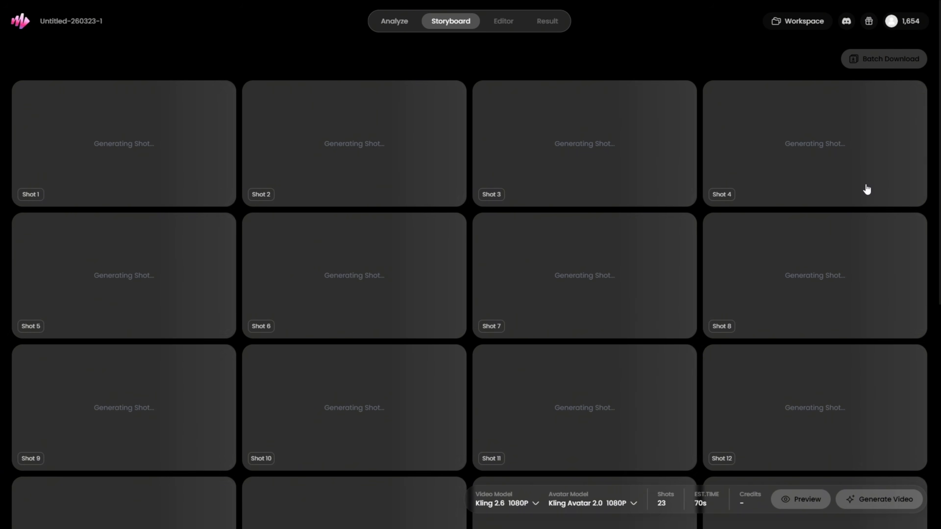
scroll(224, 282, down, 3)
scroll(225, 285, down, 7)
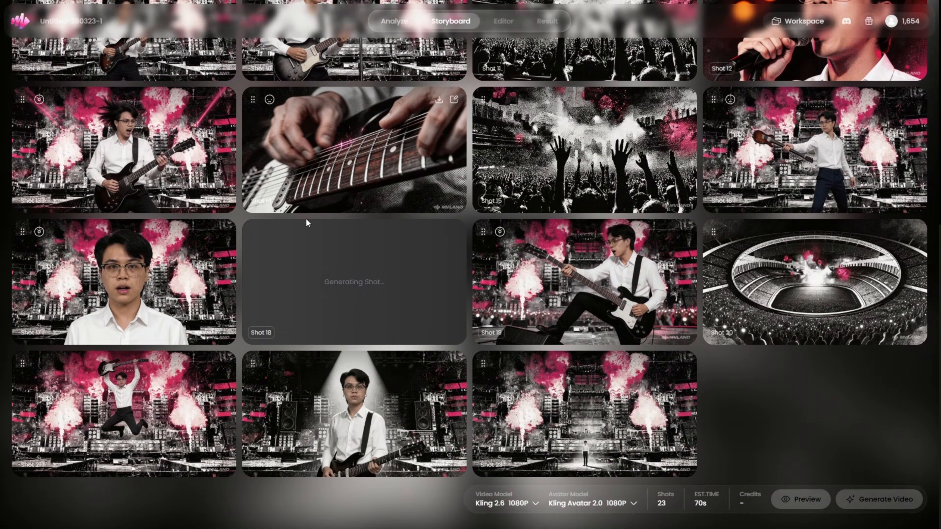
scroll(279, 328, up, 8)
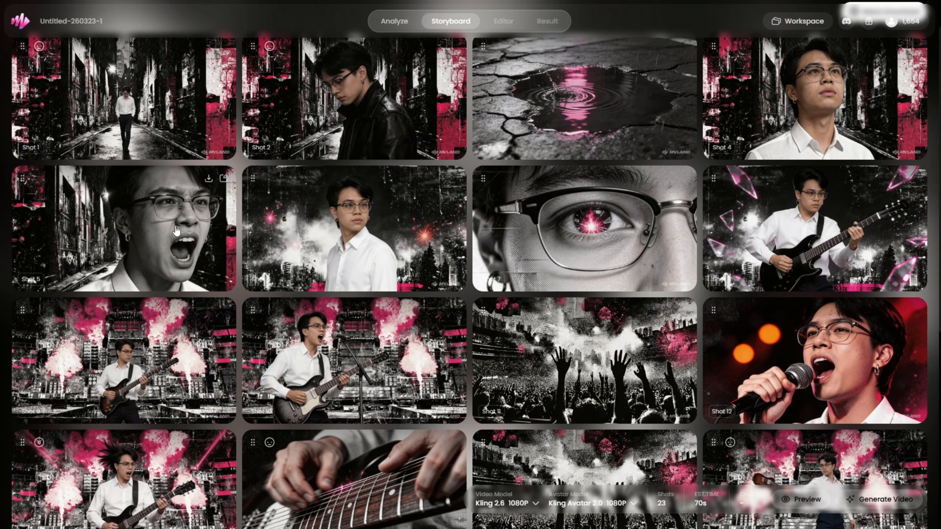
- Open Shot 13, the headbanging guitar shot, and regenerate its image with Seedream 5.0 Lite
scroll(279, 328, down, 6)
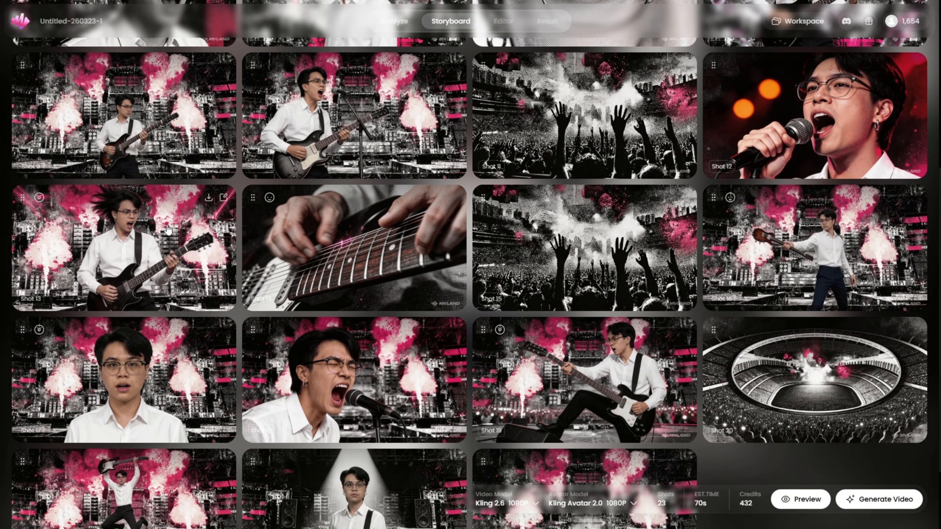
click(185, 225)
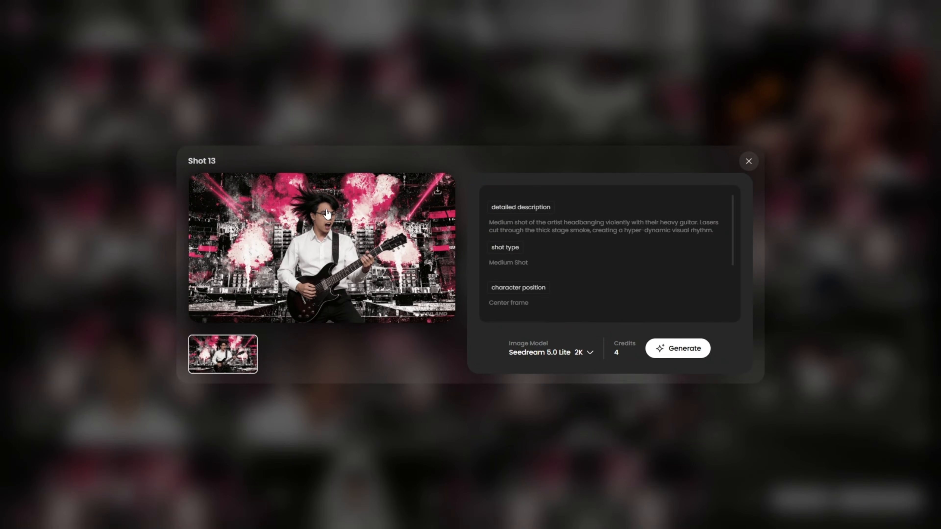
click(684, 352)
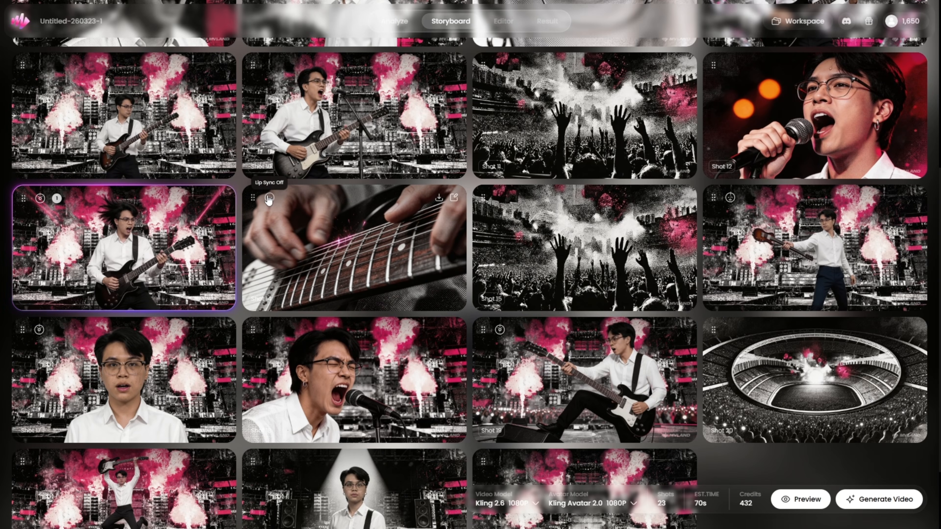
- Check the lip sync settings across the storyboard shots and turn on lip sync for Shot 16
scroll(289, 180, up, 3)
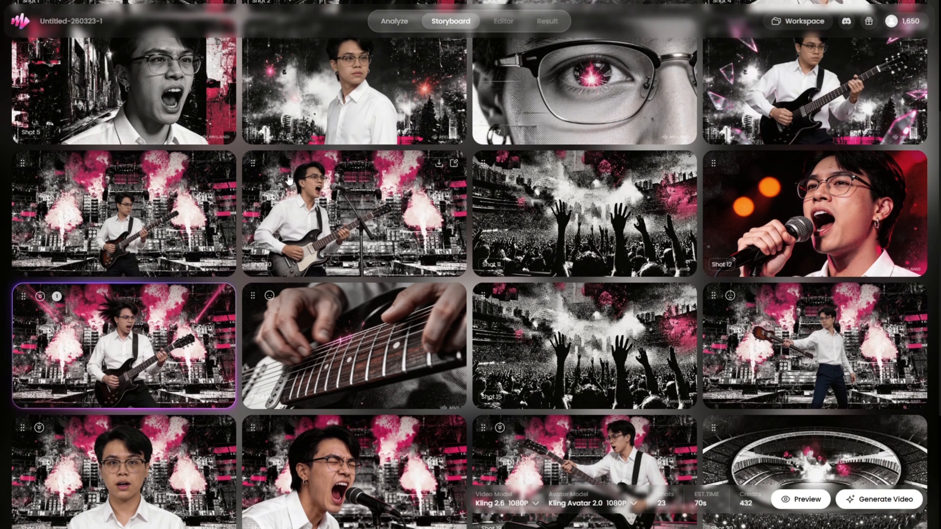
scroll(55, 148, up, 3)
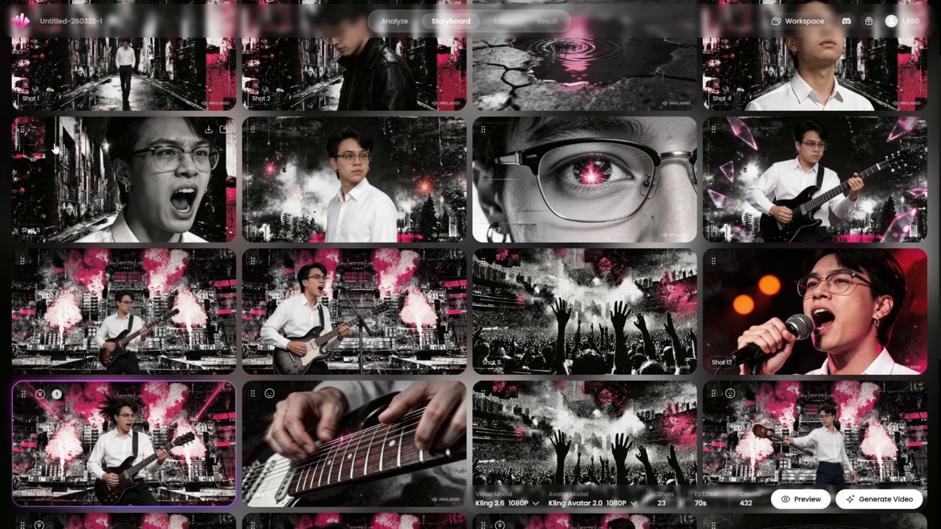
scroll(55, 148, up, 3)
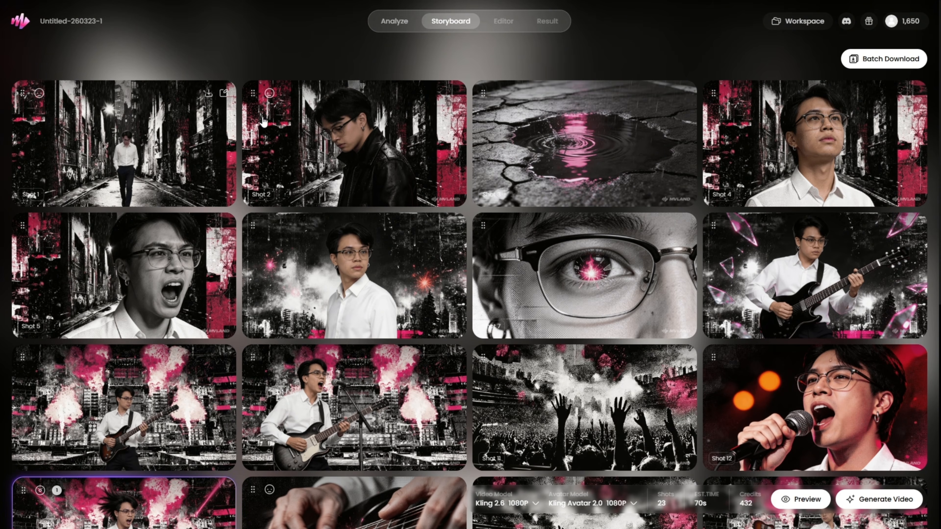
scroll(404, 255, down, 12)
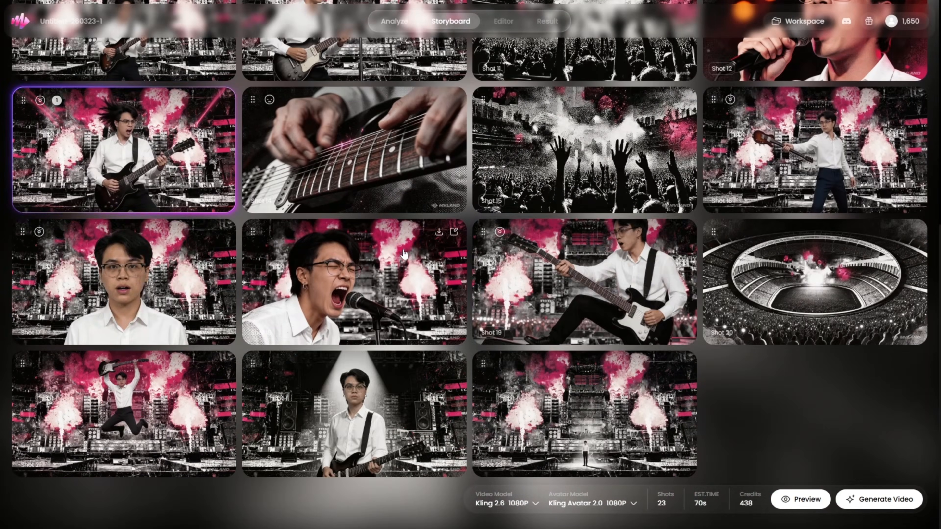
scroll(404, 255, up, 4)
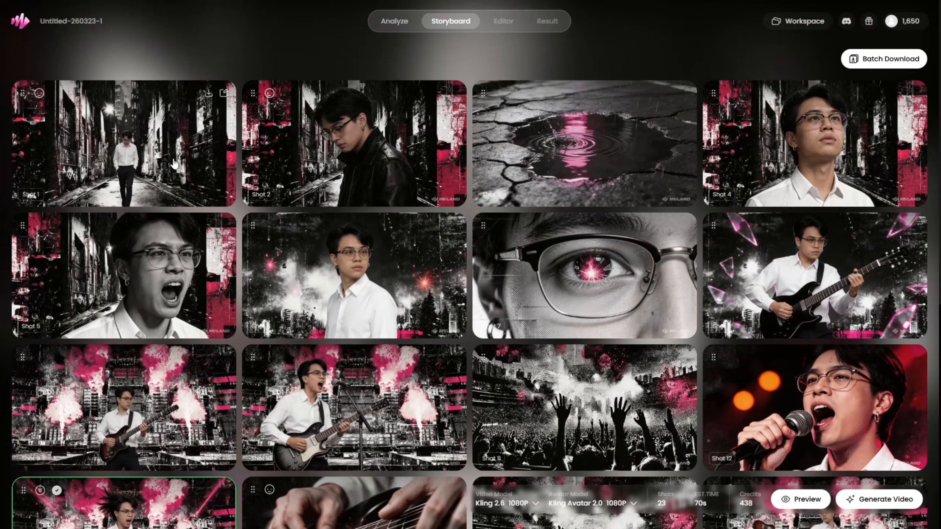
scroll(585, 475, down, 5)
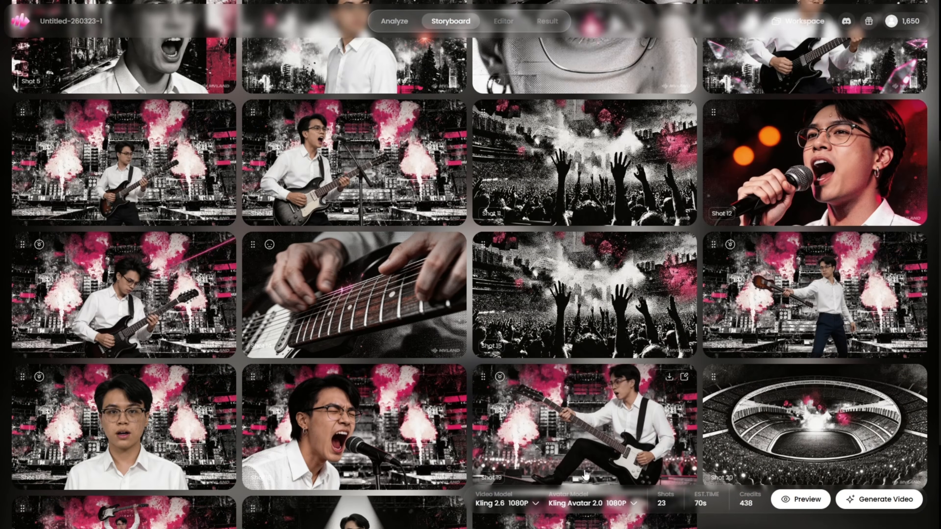
- Keep Kling 2.6 1080P as video model and Kling Avatar 2.0 1080P as avatar model, and generate the video
click(518, 503)
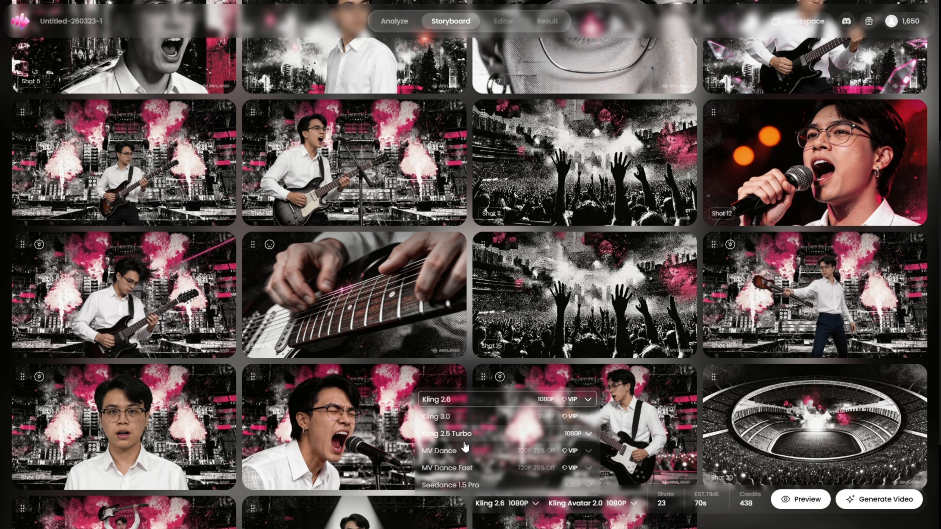
click(485, 406)
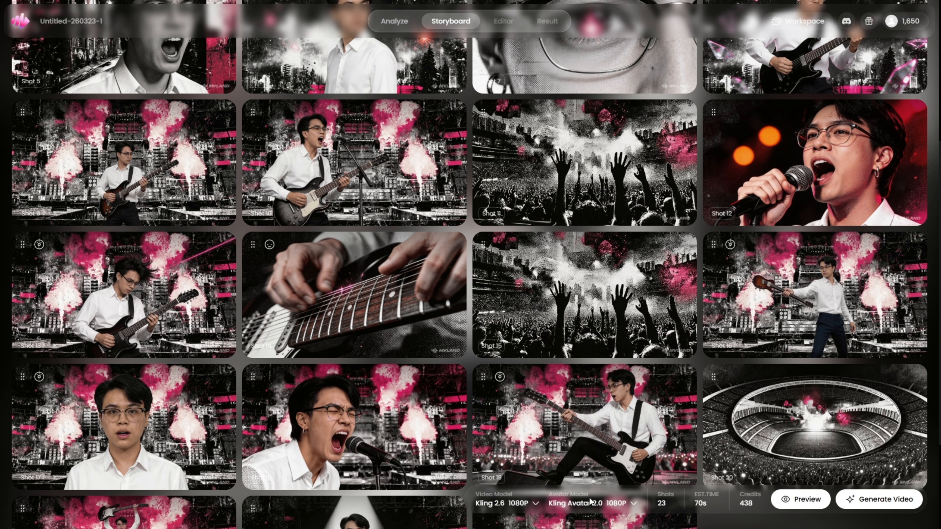
click(595, 507)
click(608, 487)
drag(658, 507, 808, 505)
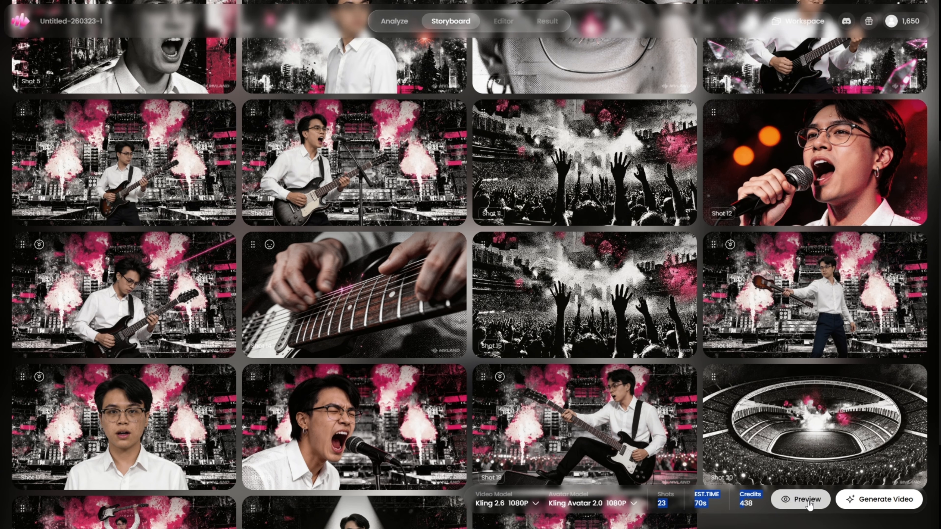
click(864, 500)
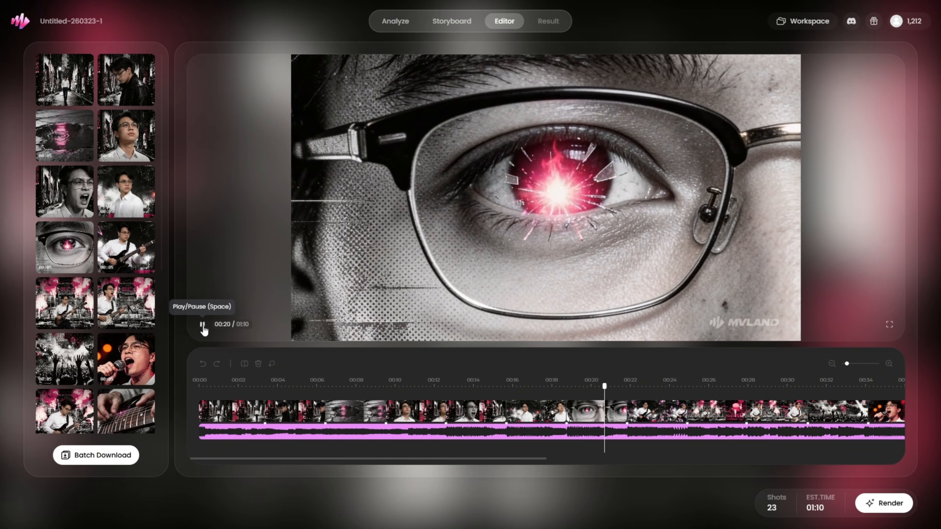
- Check the generated clips along the timeline up to 00:42, select the guitar close-up clip and render the video
drag(530, 459, 740, 465)
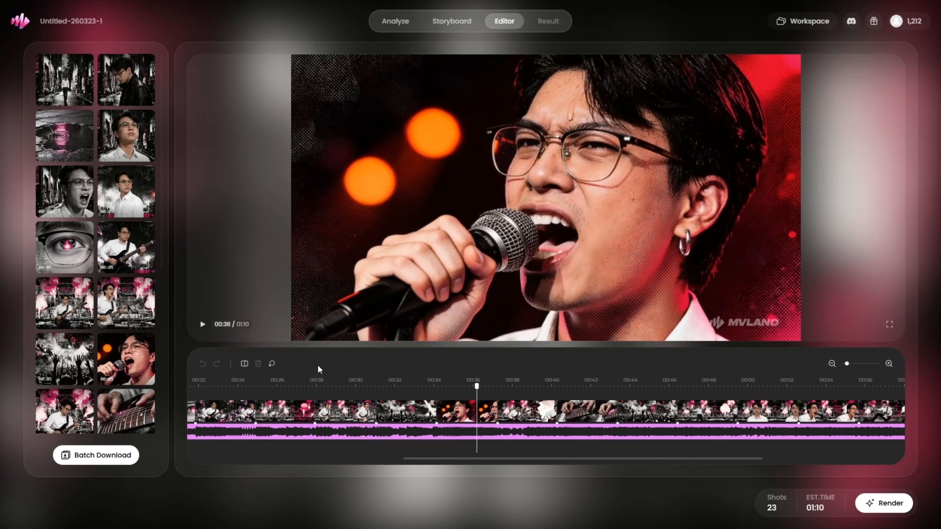
click(544, 386)
click(591, 386)
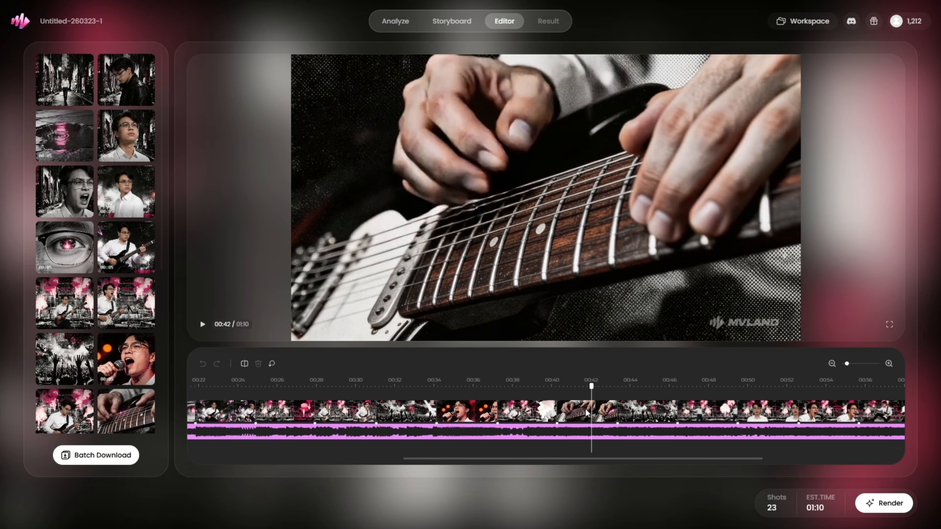
scroll(118, 300, down, 5)
right_click(578, 410)
click(845, 364)
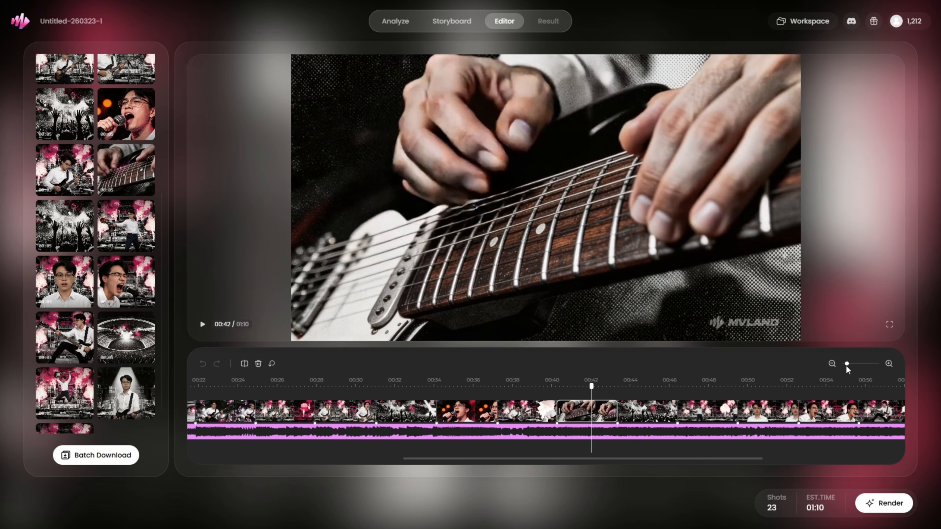
click(844, 364)
click(895, 508)
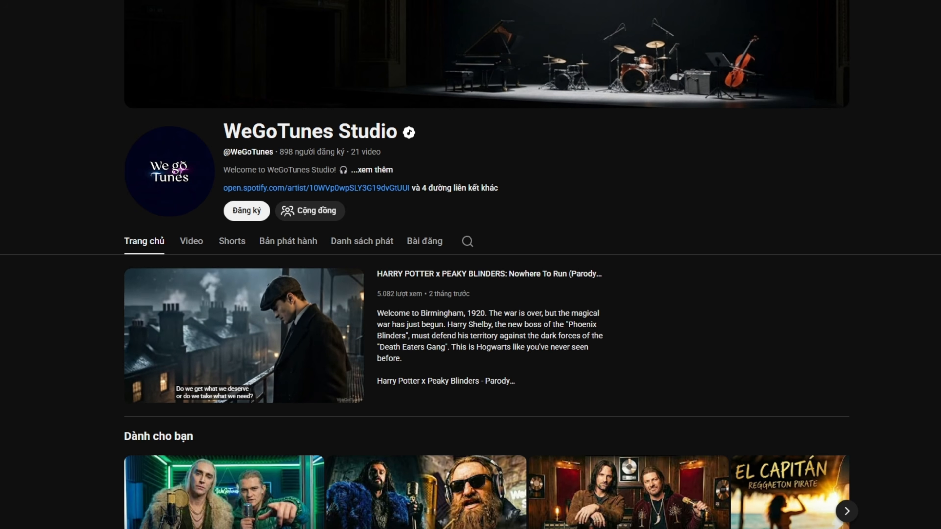
- Switch to the WeGoTunes Studio channel on YouTube and look through its featured videos, uploads, releases and playlists
scroll(470, 265, down, 1)
scroll(470, 265, down, 3)
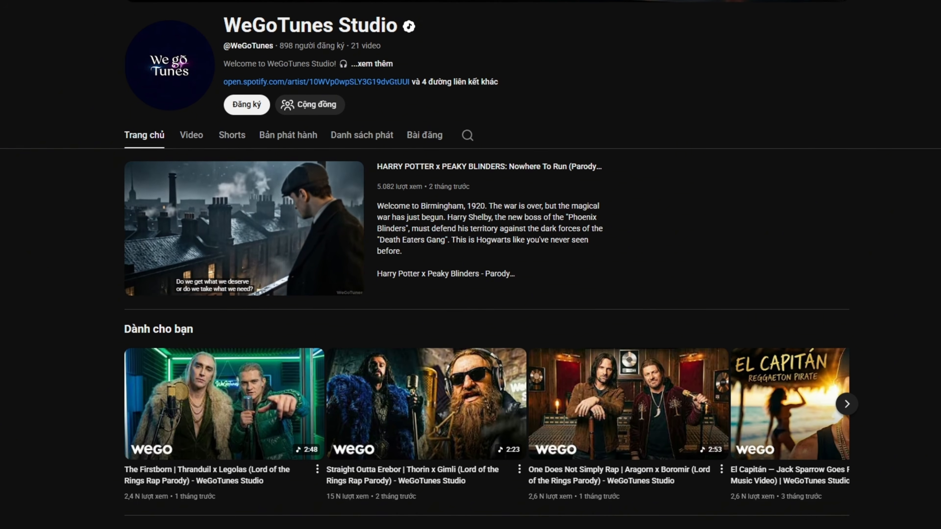
scroll(470, 264, down, 3)
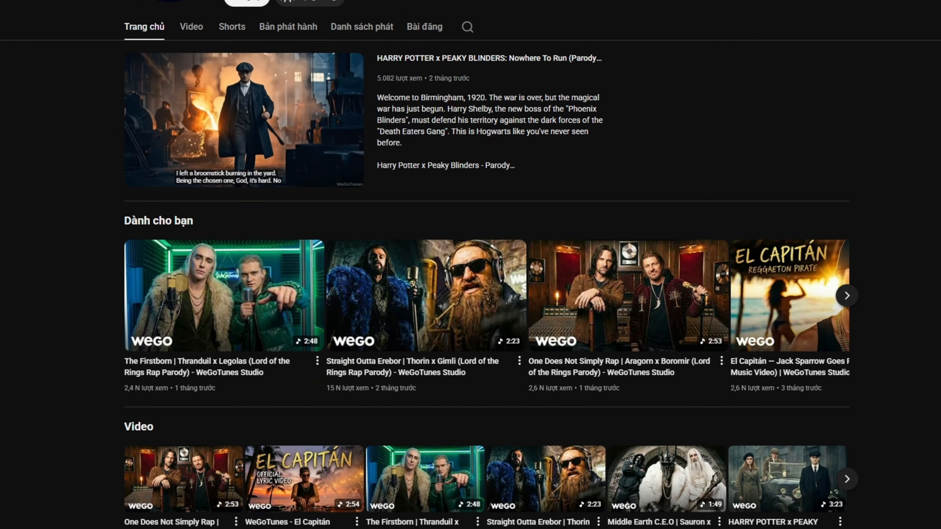
scroll(470, 264, down, 4)
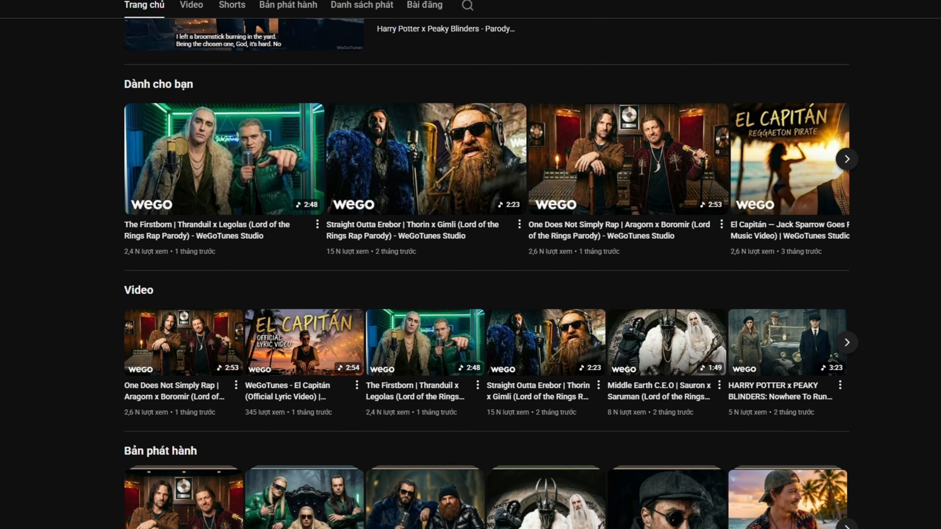
scroll(470, 264, down, 4)
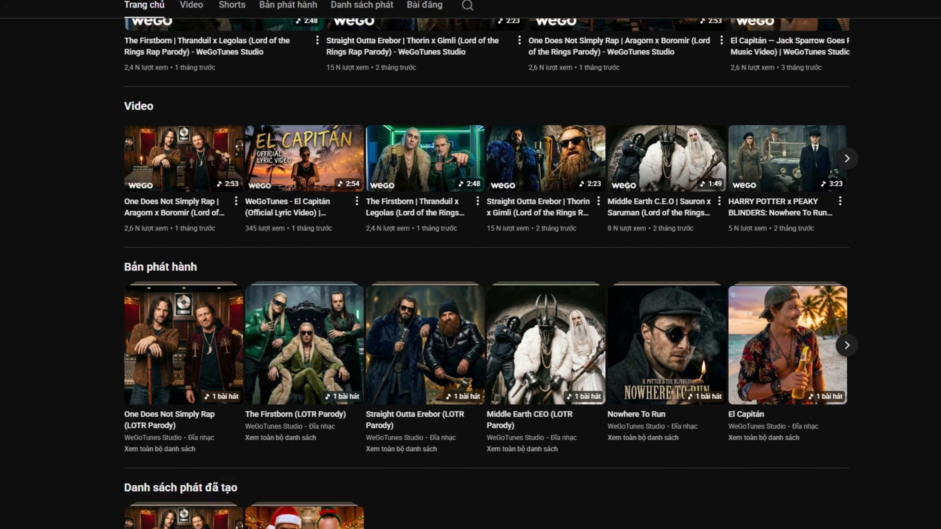
scroll(470, 264, down, 4)
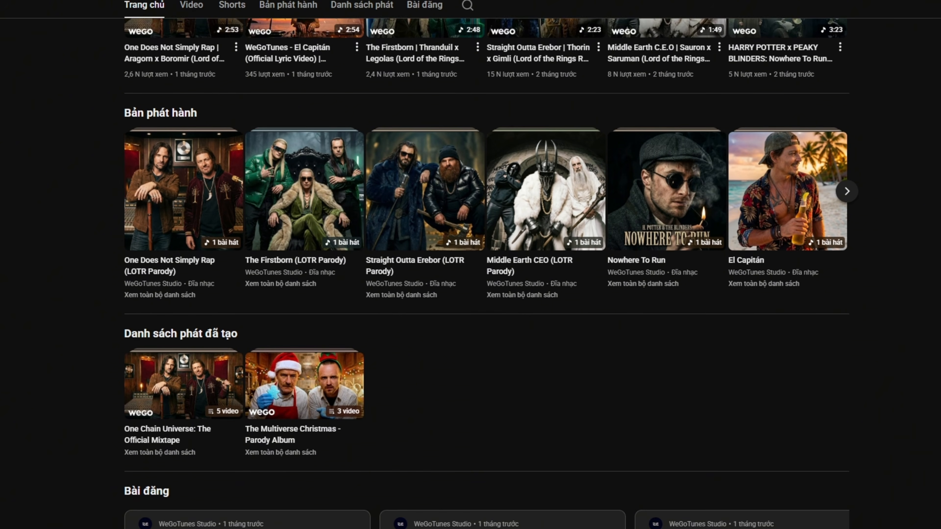